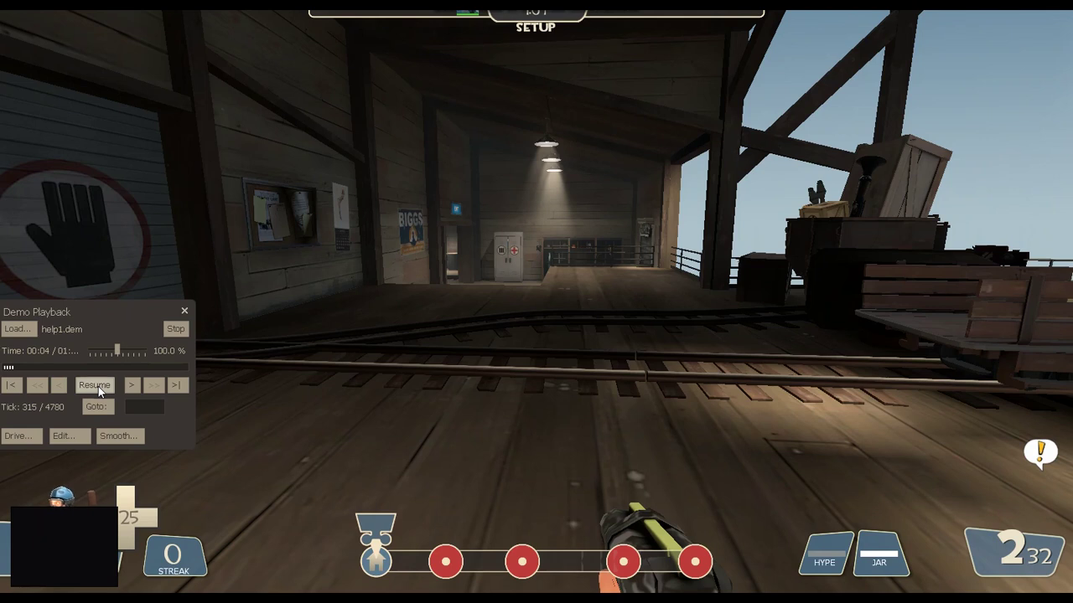
- Resume playback of help1.dem and examine the missing class config messages in the console
click(98, 387)
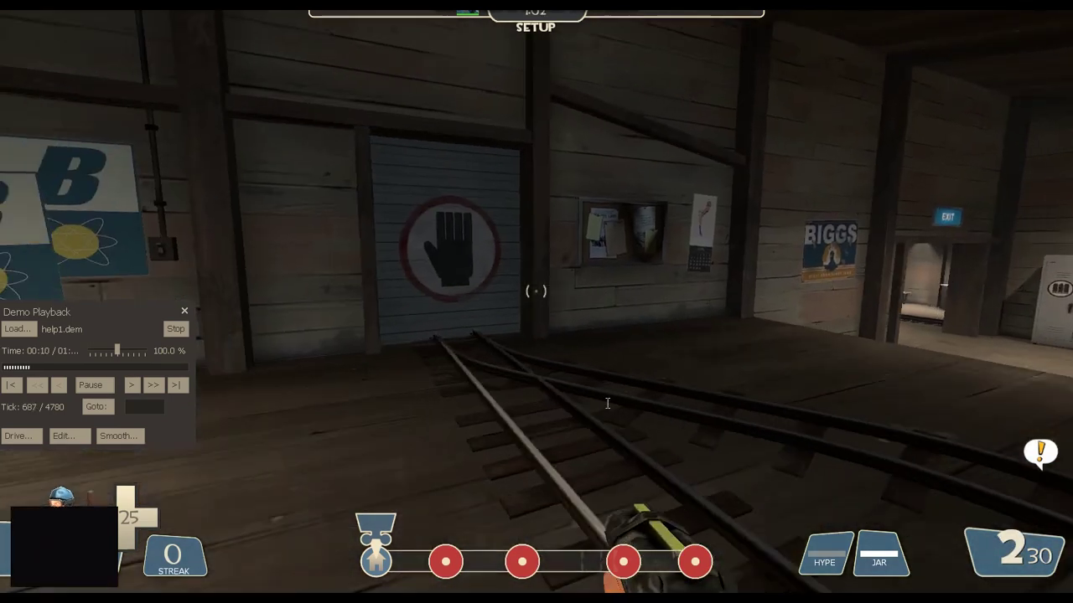
key(grave)
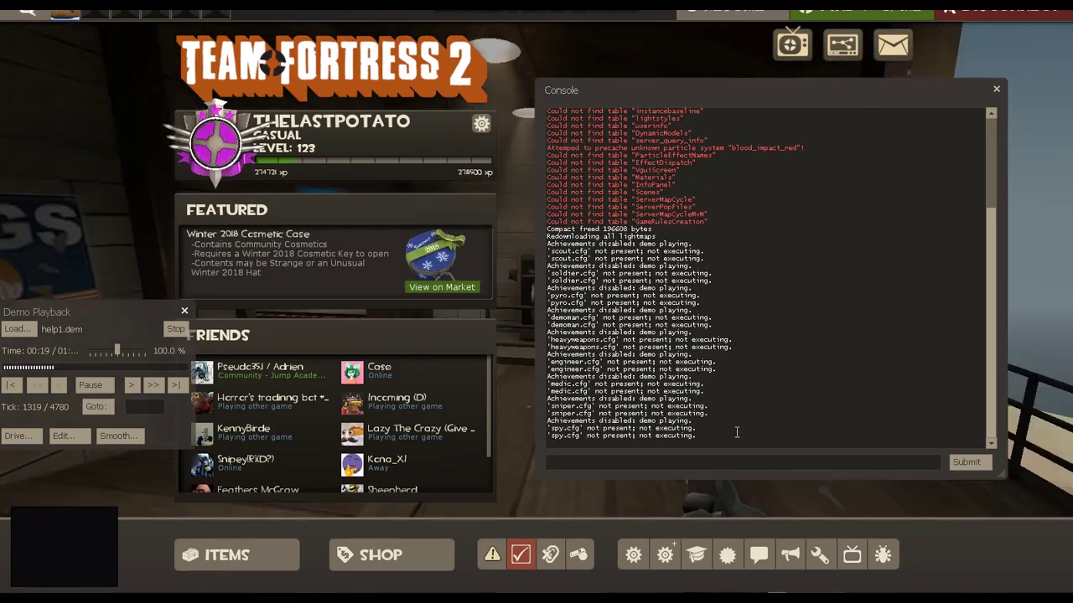
drag(737, 432, 596, 235)
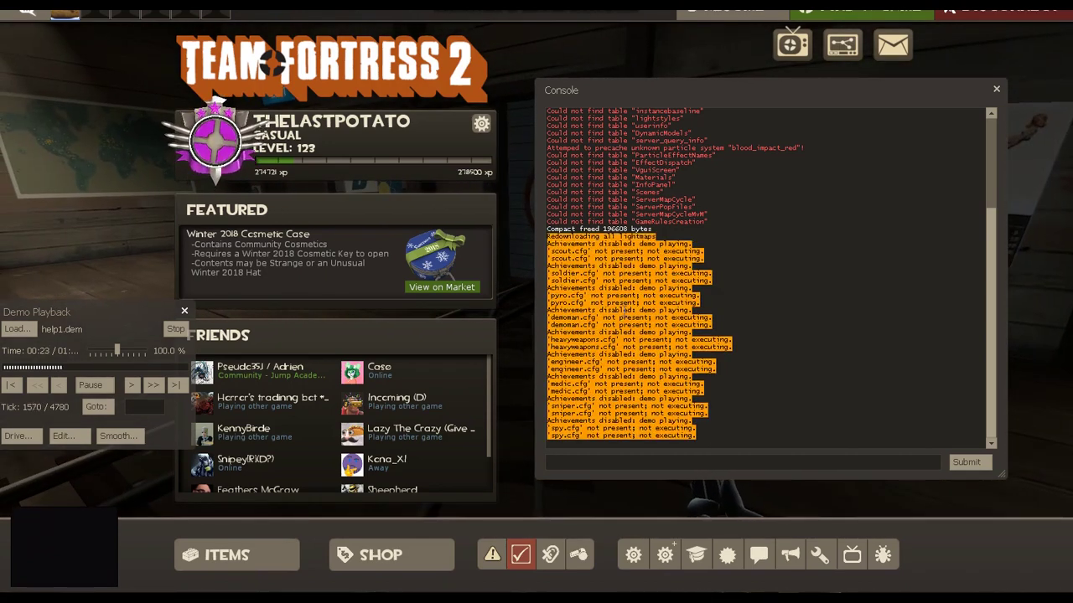
key(Escape)
key(Escape)
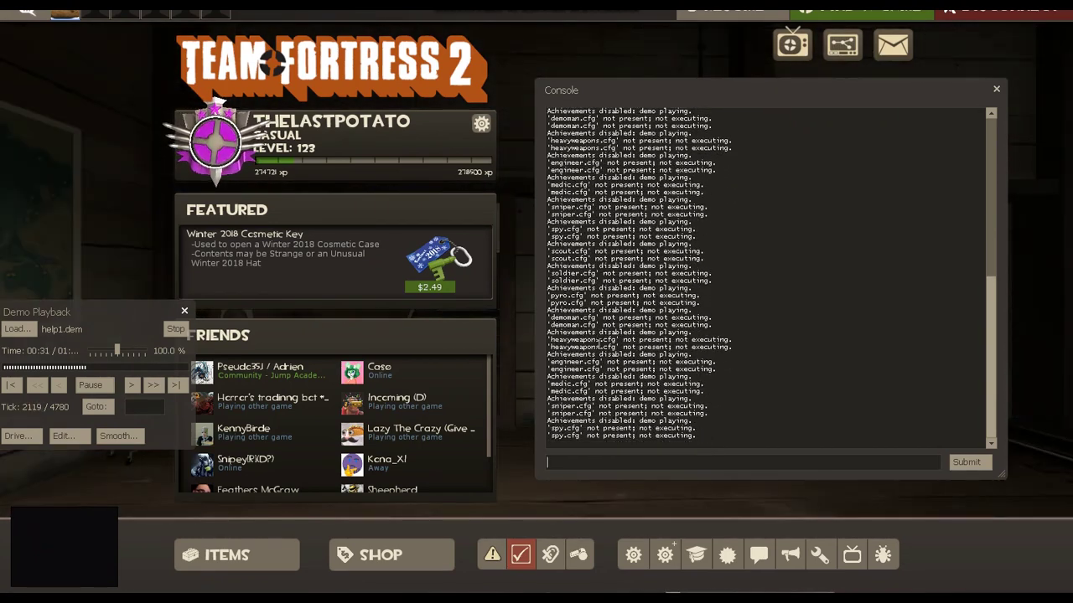
key(Escape)
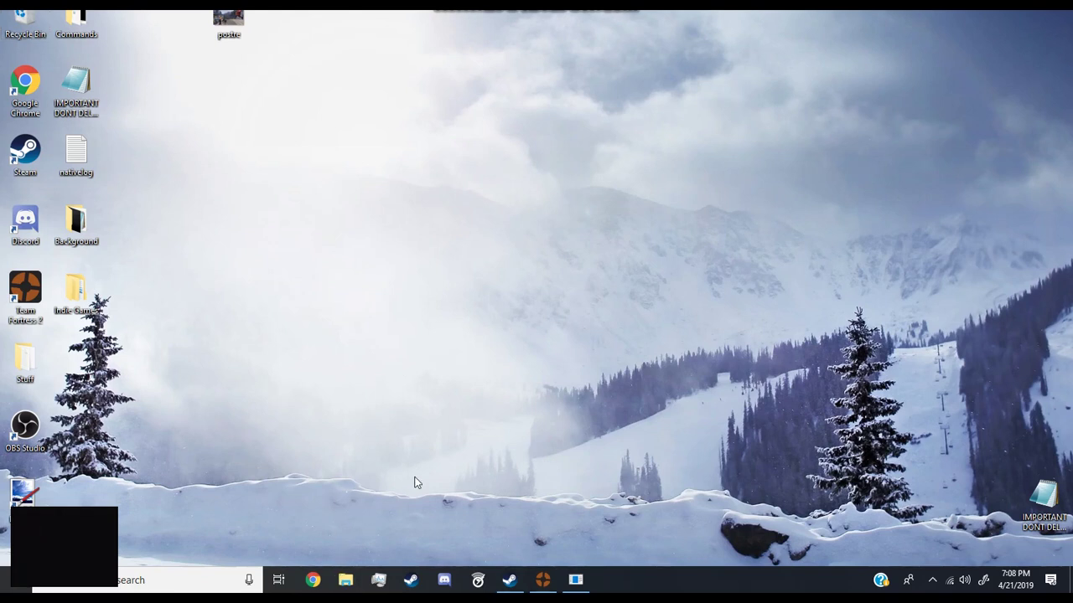
- Open File Explorer and go to the Steam folder inside Program Files (x86) on the WINDOWS (C:) drive
key(super+e)
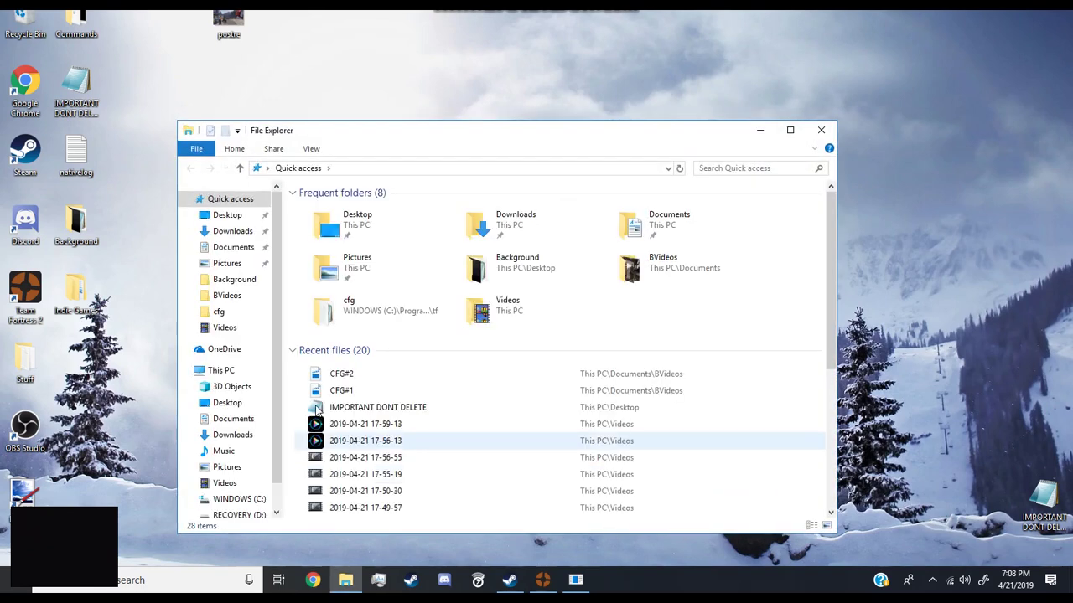
click(221, 373)
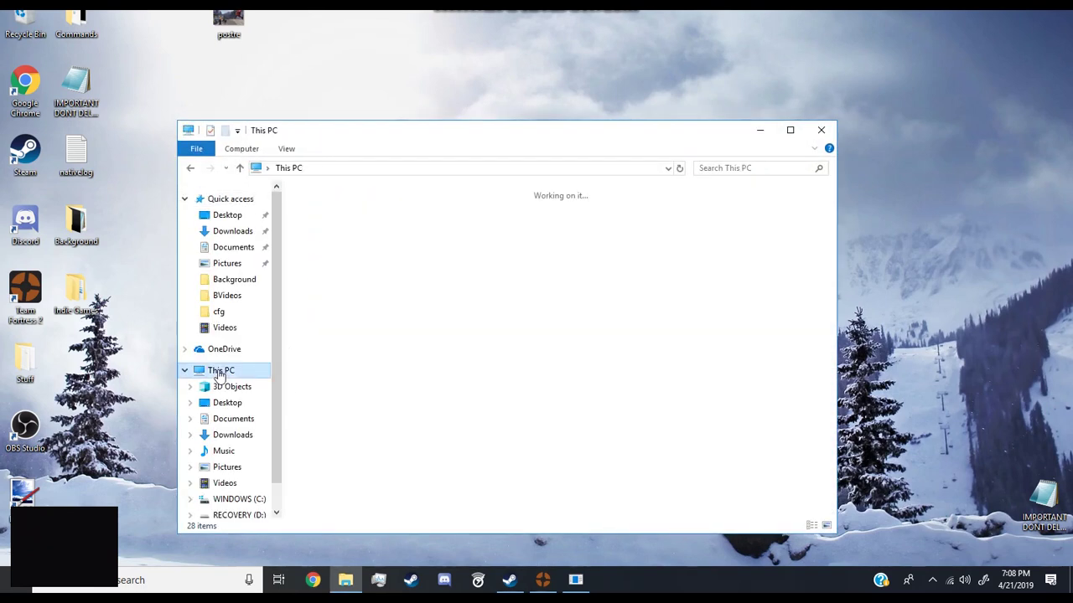
click(400, 375)
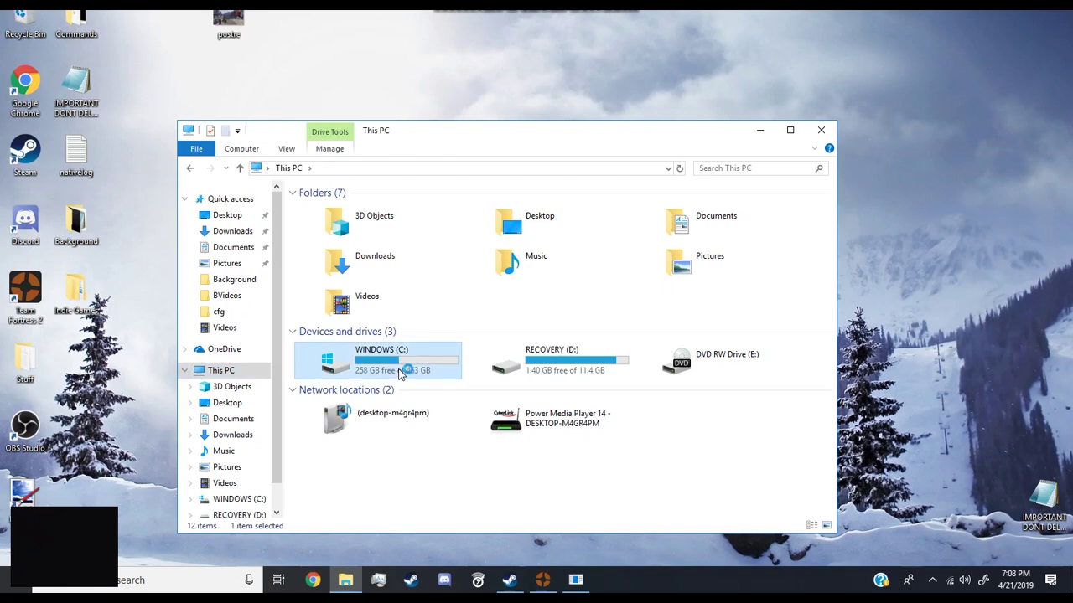
double_click(399, 374)
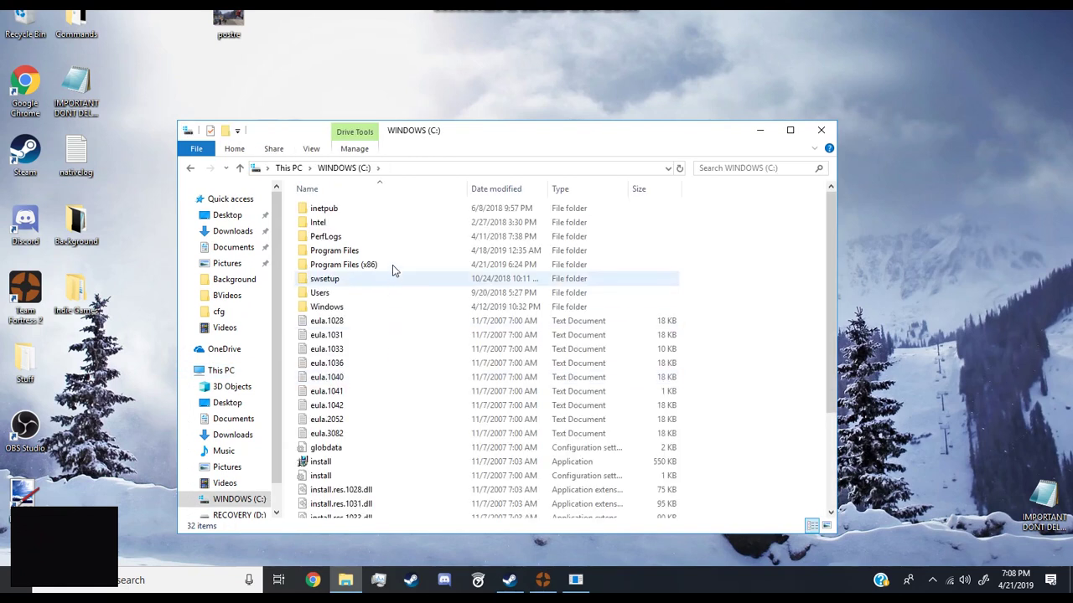
double_click(392, 264)
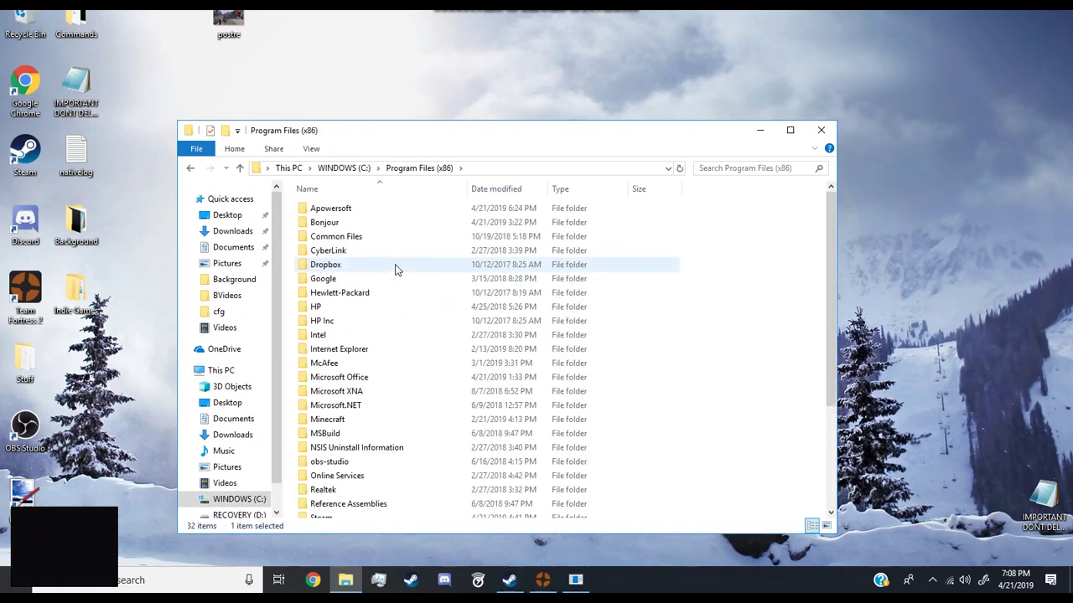
scroll(396, 269, down, 4)
click(338, 373)
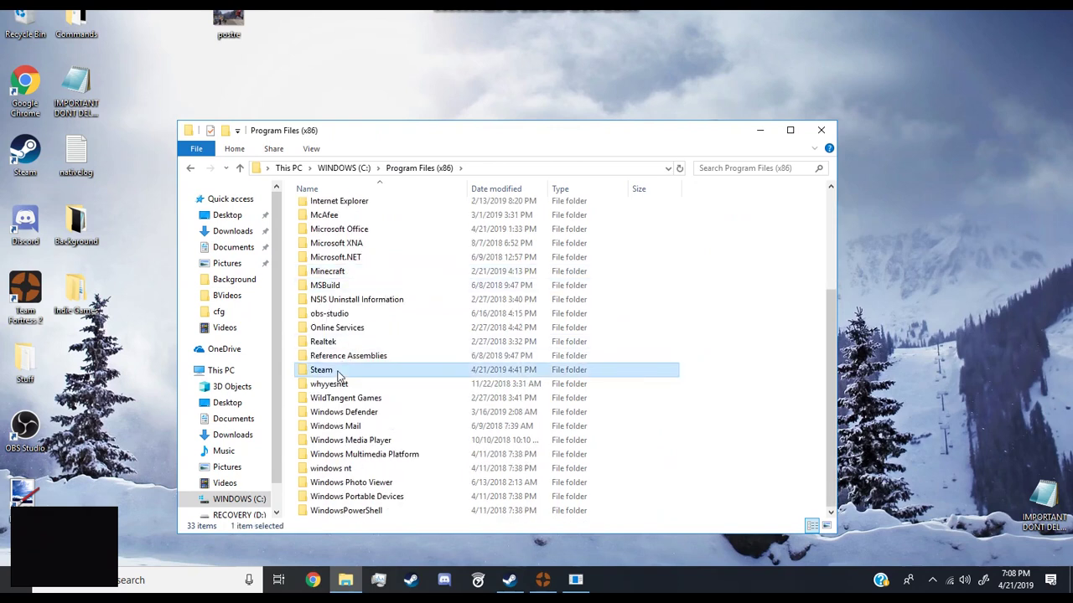
double_click(339, 373)
- Go from the Steam folder through steamapps, common, Team Fortress 2 and tf into the cfg folder
scroll(347, 426, down, 1)
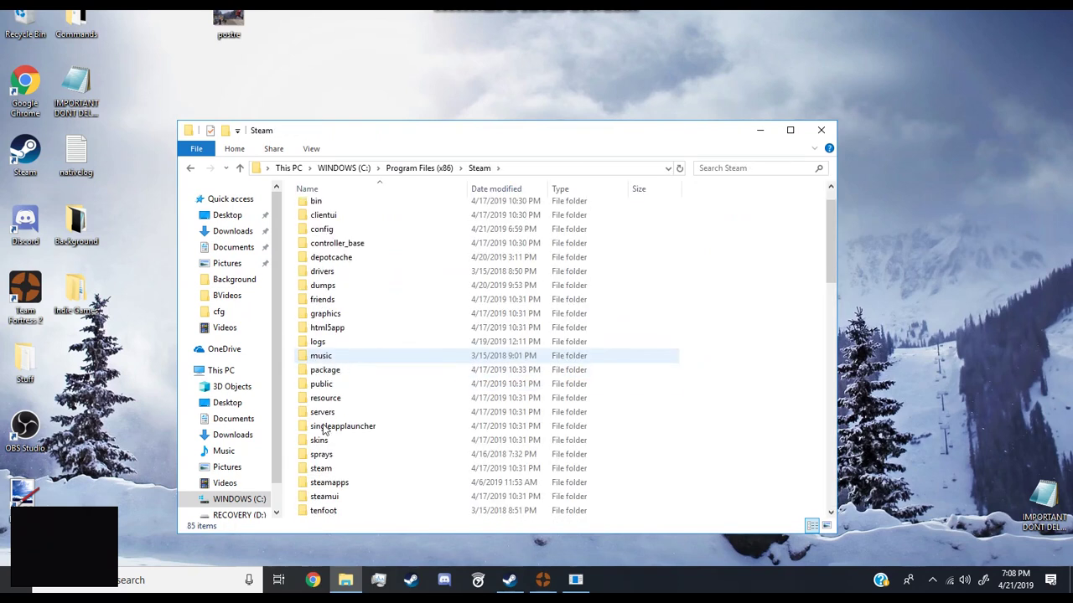
double_click(327, 480)
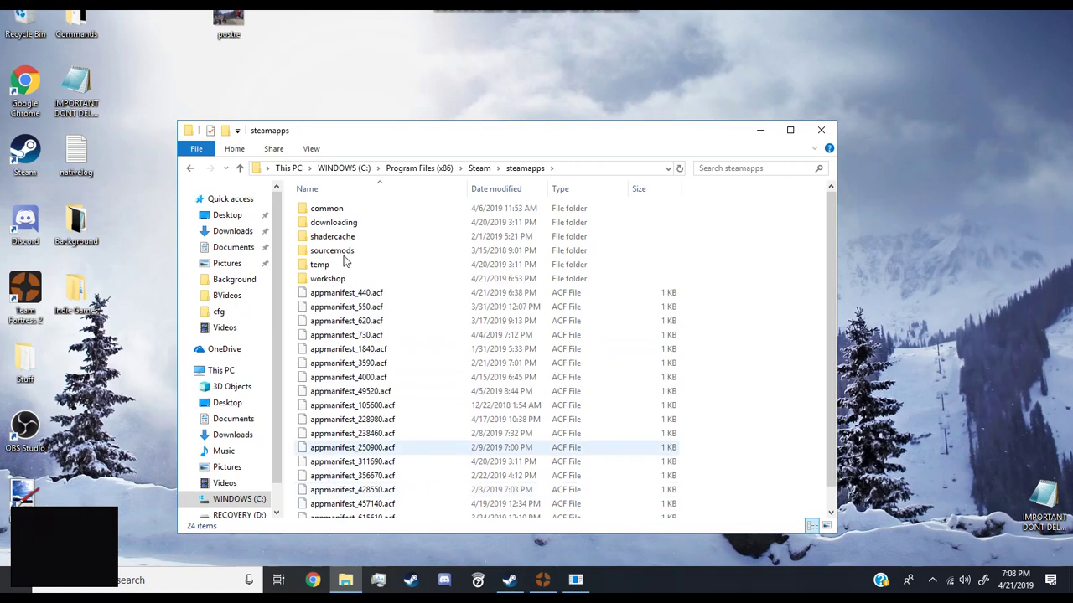
double_click(351, 209)
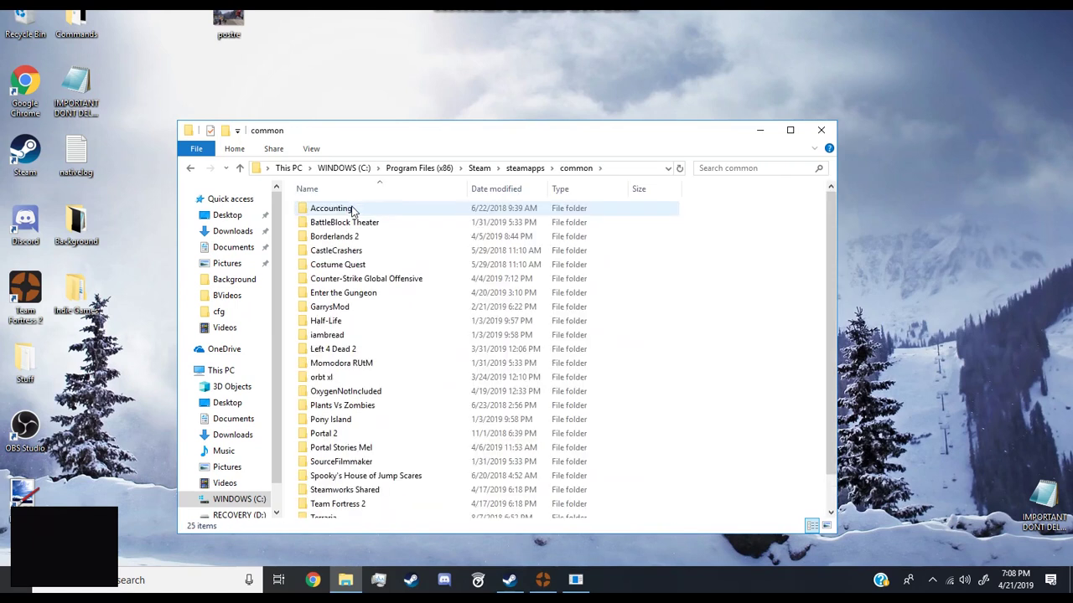
scroll(348, 226, down, 1)
double_click(344, 465)
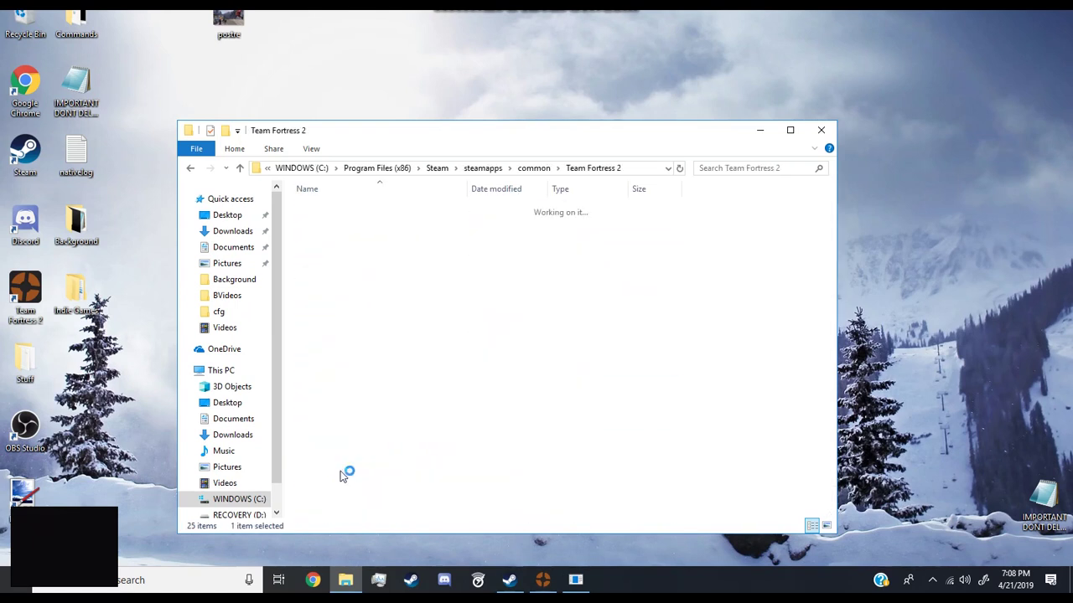
double_click(327, 266)
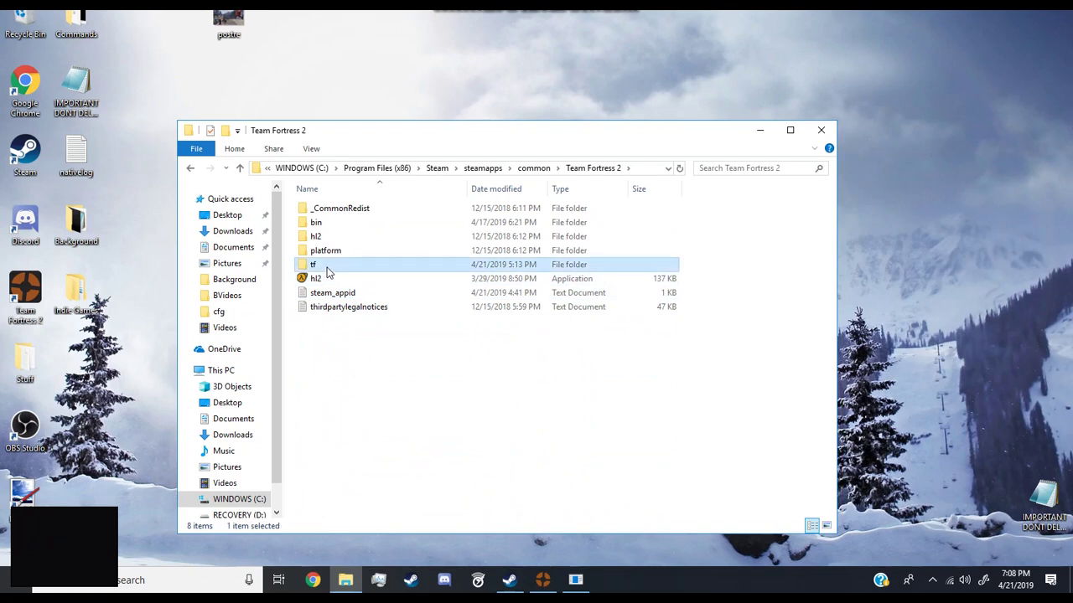
double_click(329, 240)
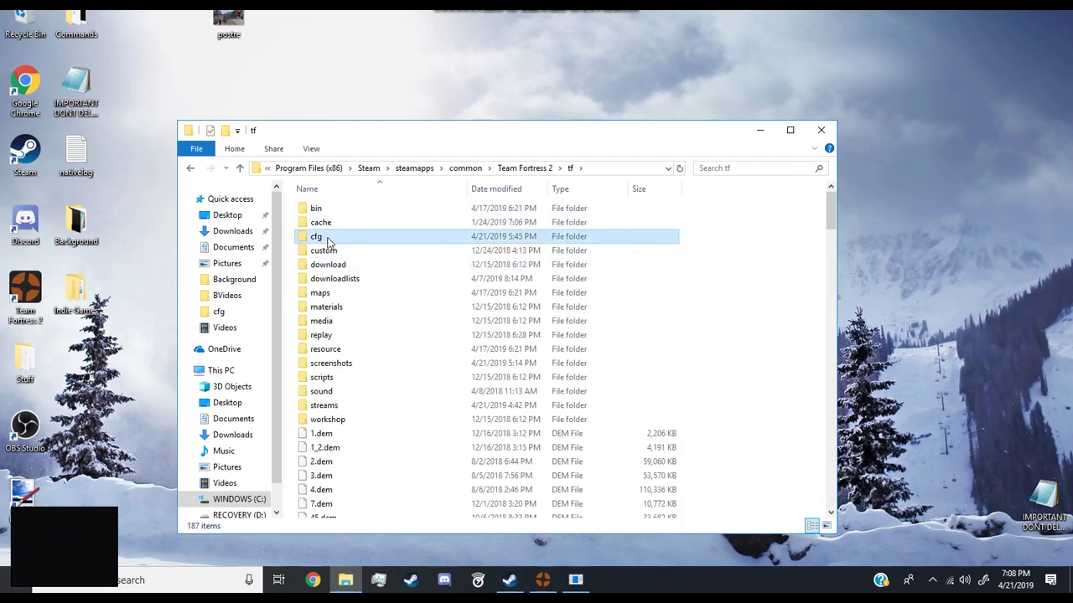
- Turn on the display of file name extensions for the files in the cfg folder
scroll(445, 394, down, 5)
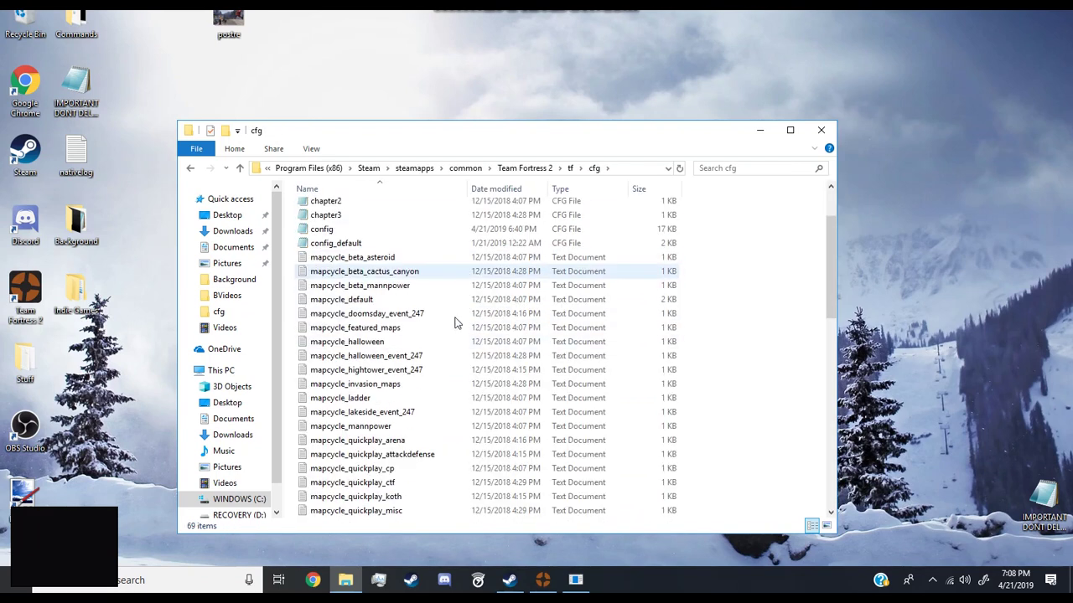
scroll(446, 400, up, 5)
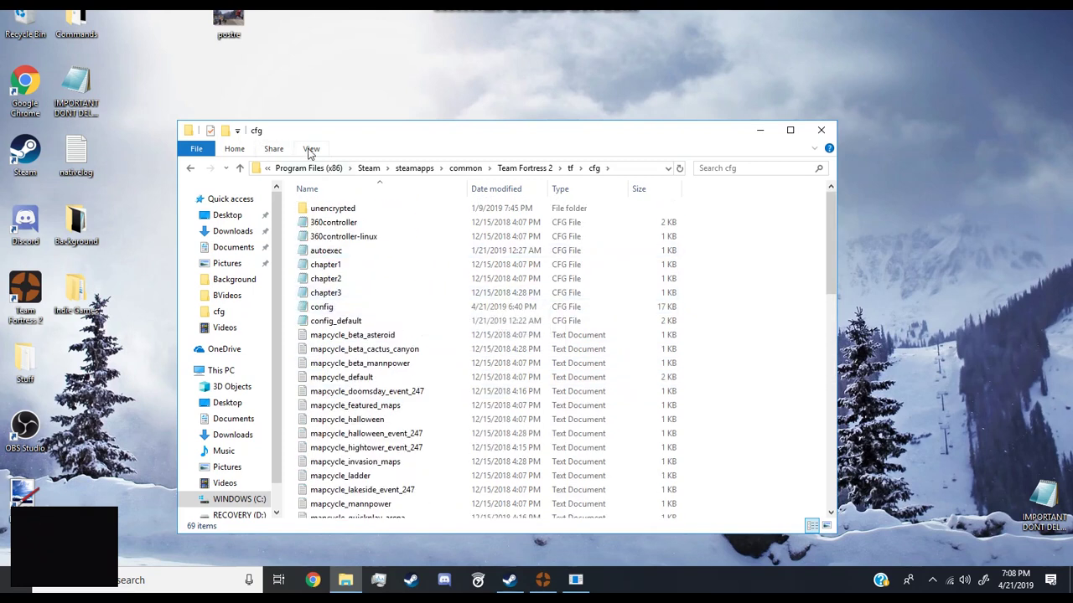
click(311, 149)
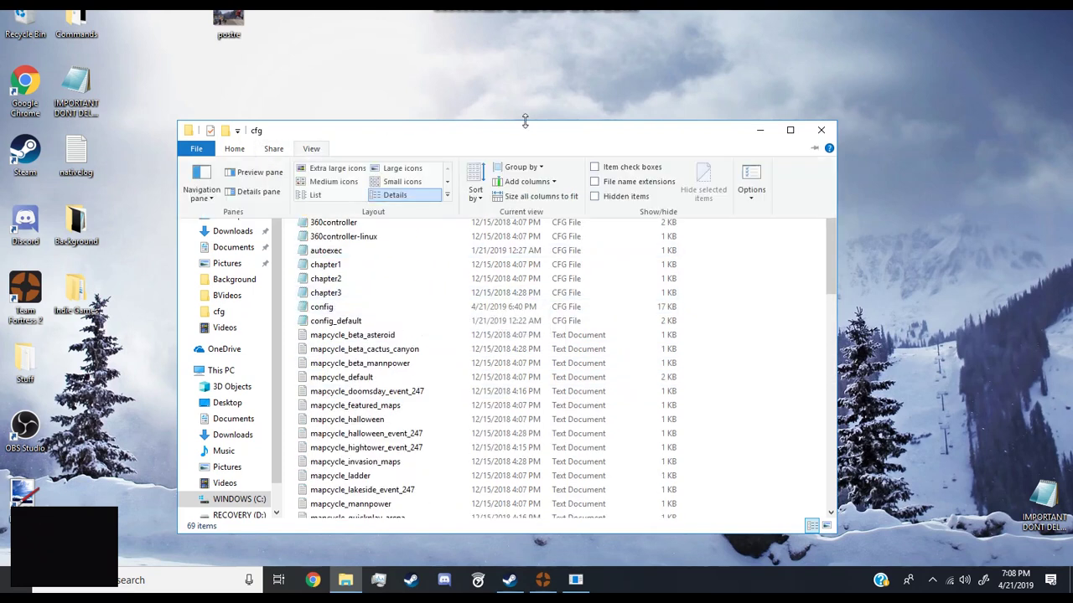
click(600, 183)
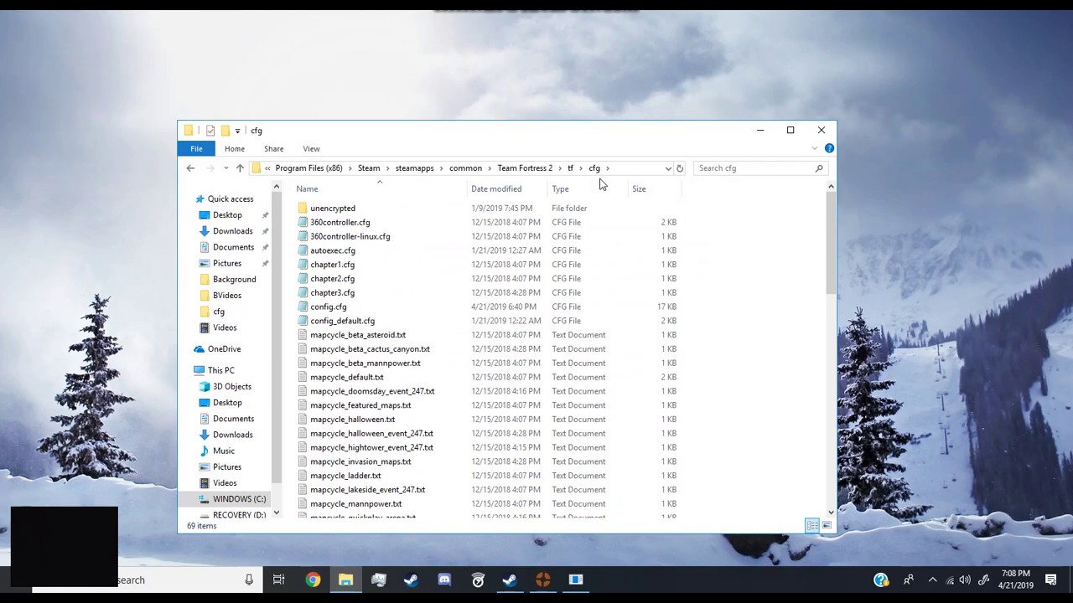
- Create a new text document in the cfg folder and name it scout.cfg, accepting the extension change
scroll(369, 280, down, 1)
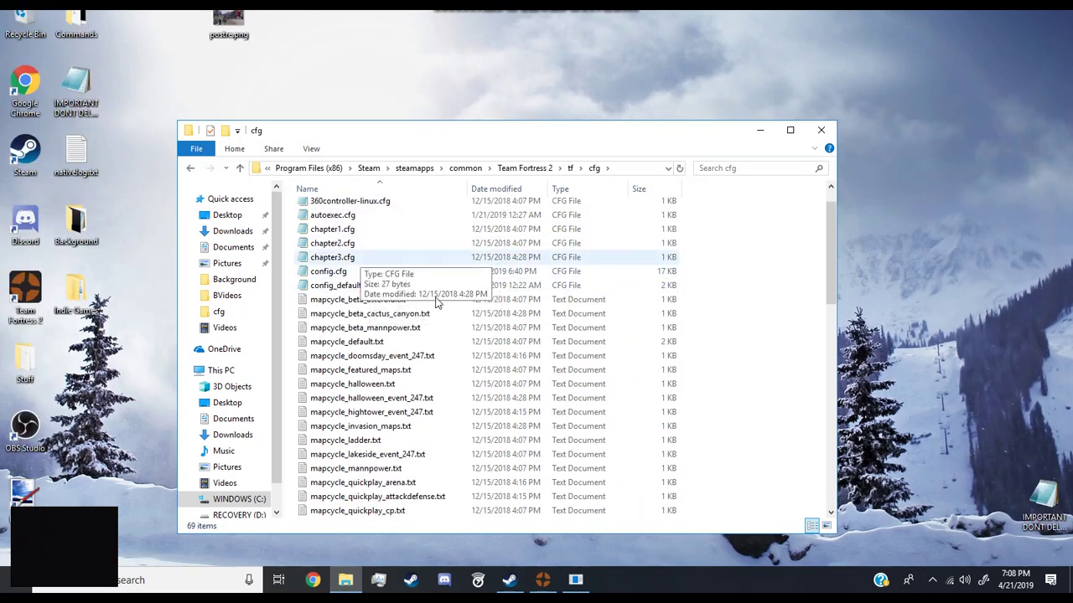
scroll(444, 314, down, 15)
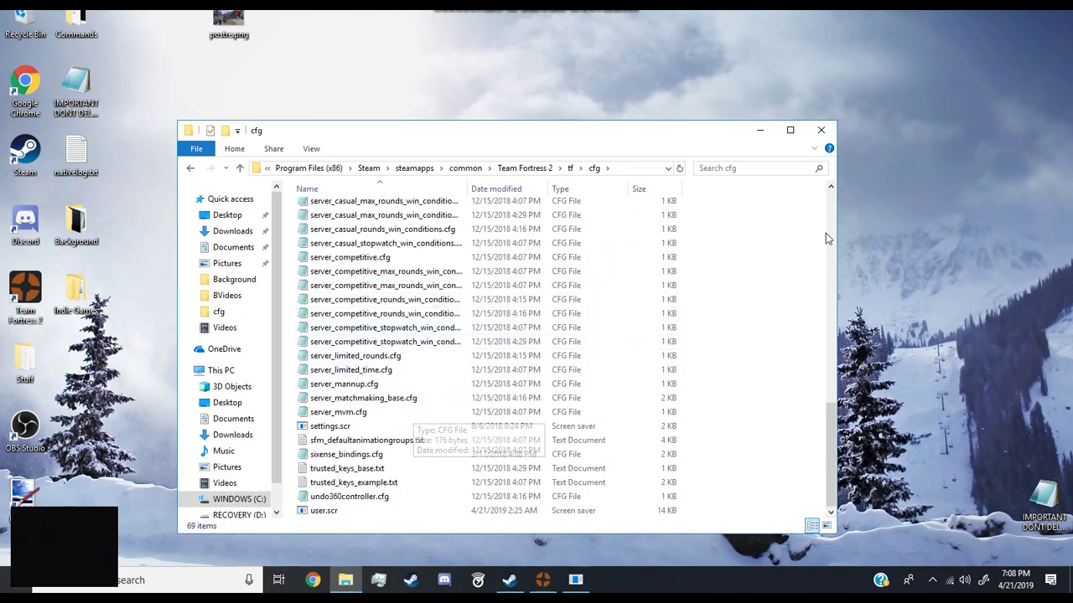
right_click(752, 355)
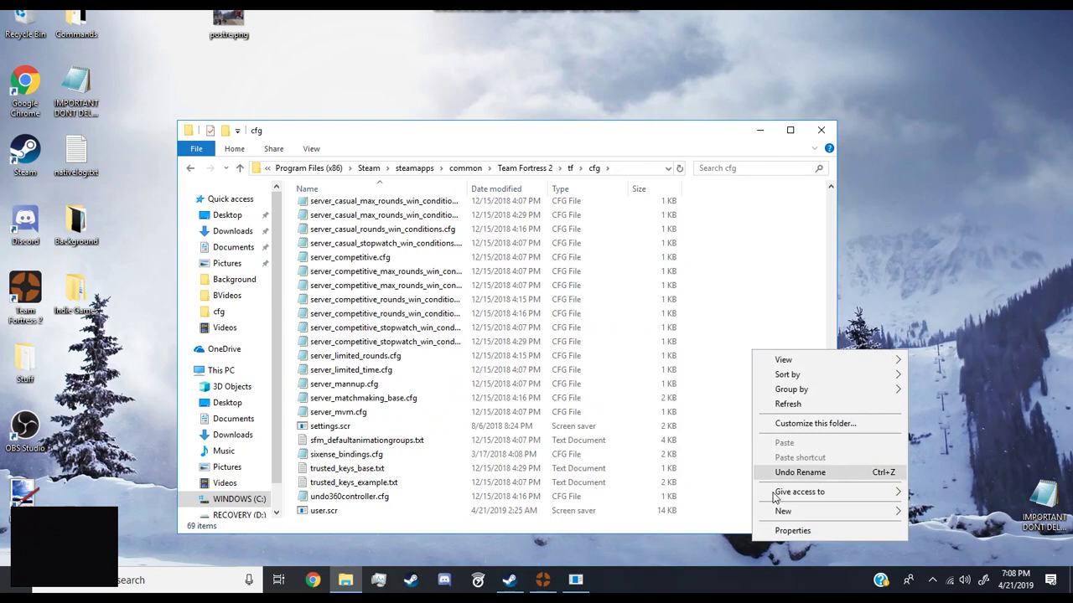
mouse_move(788, 512)
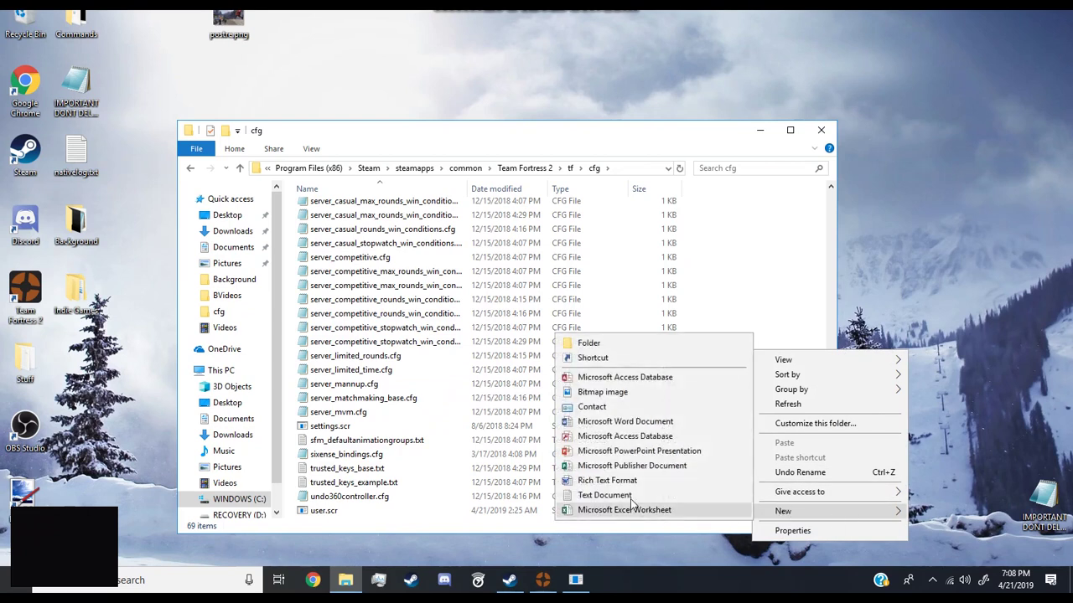
click(603, 489)
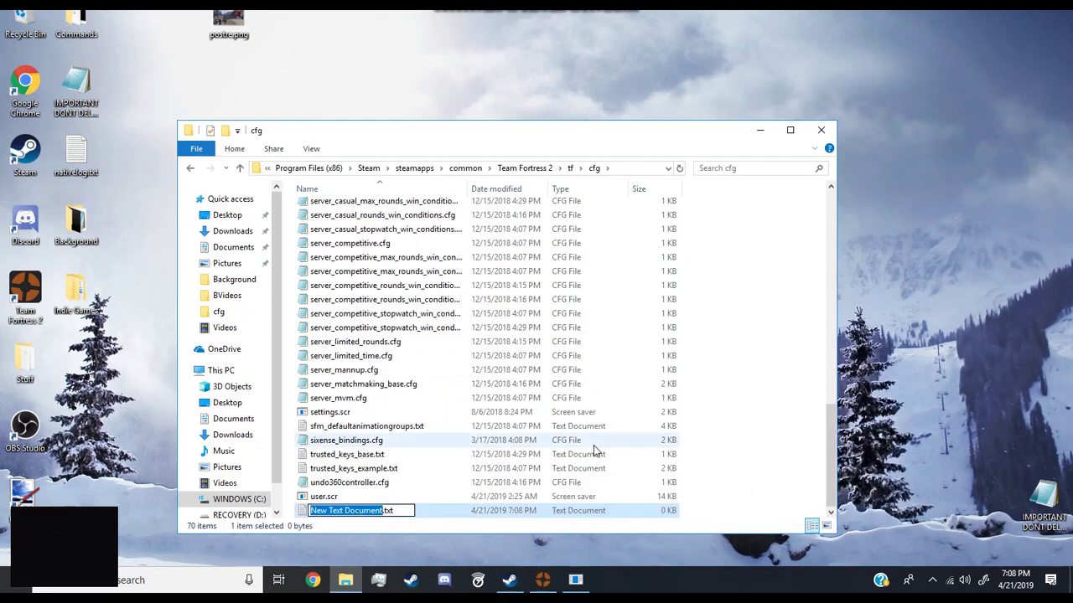
key(BackSpace)
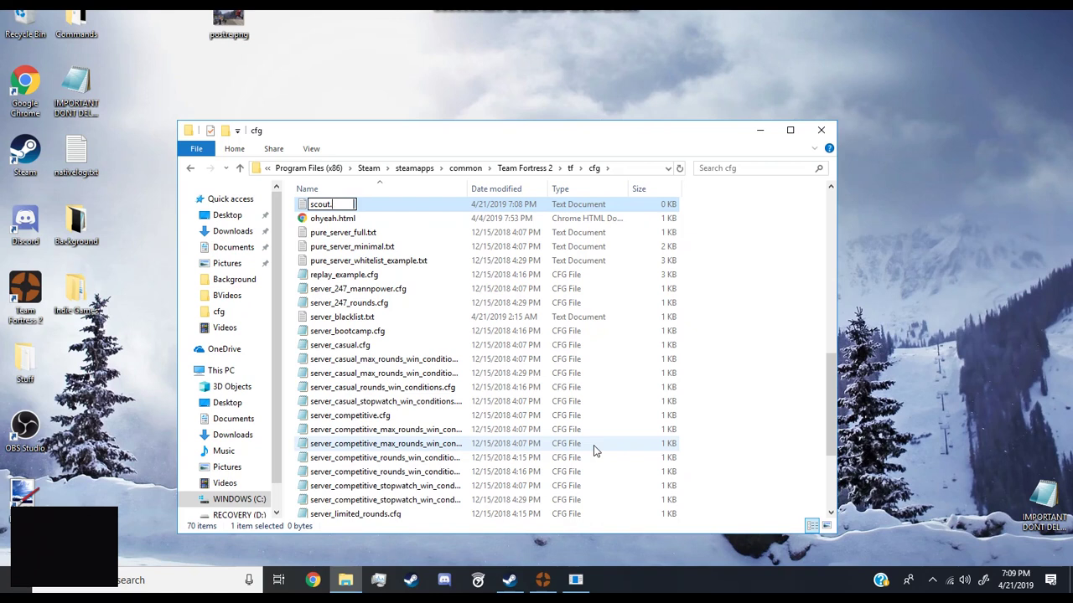
click(730, 248)
click(596, 291)
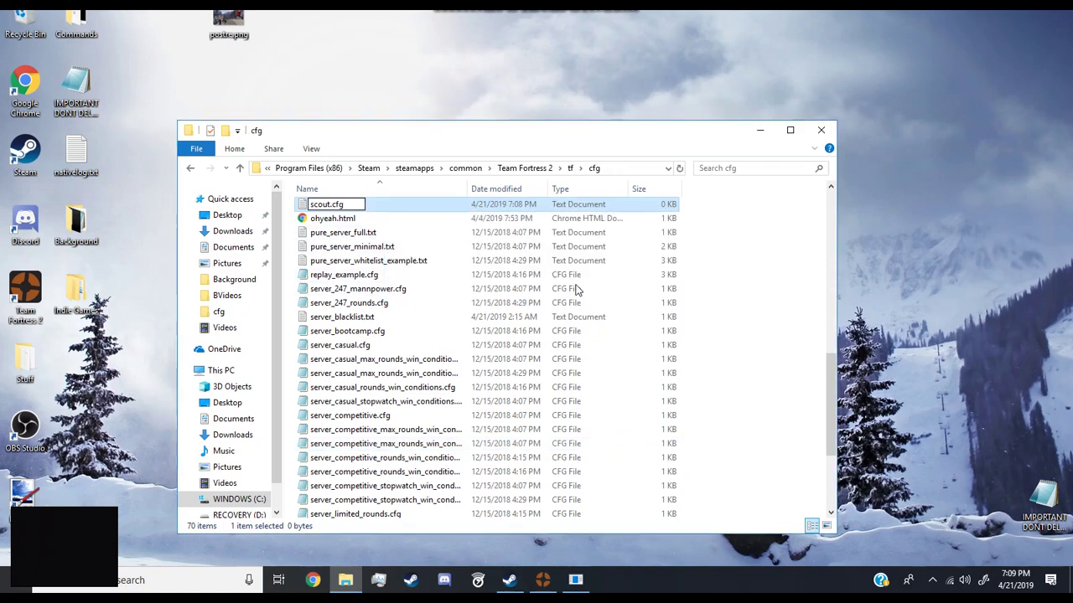
- Locate the new scout.cfg file in the cfg folder and select it to check its file type
scroll(461, 266, down, 4)
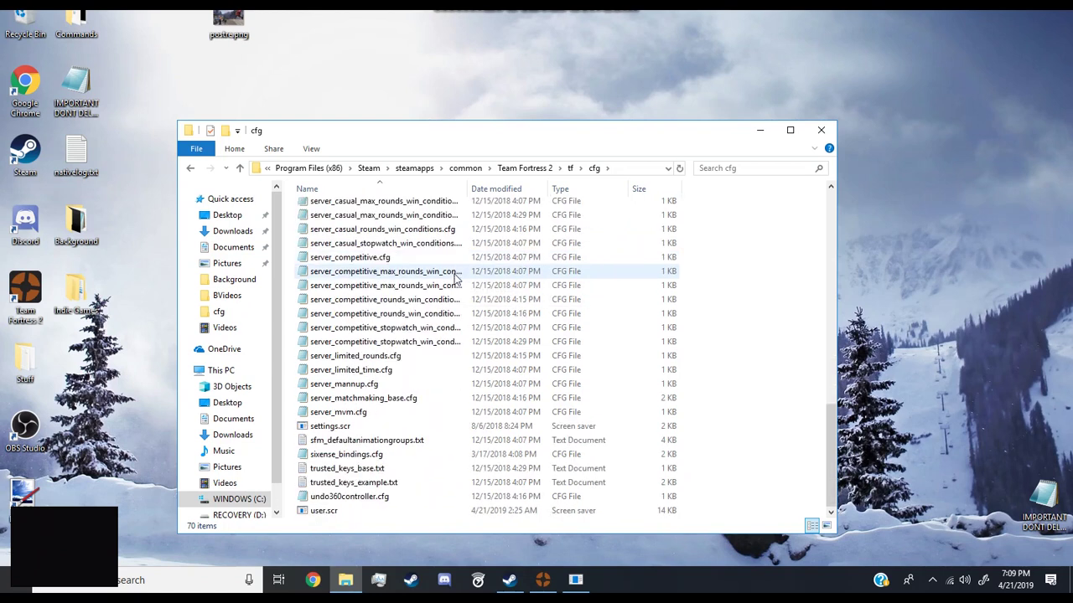
scroll(452, 283, up, 15)
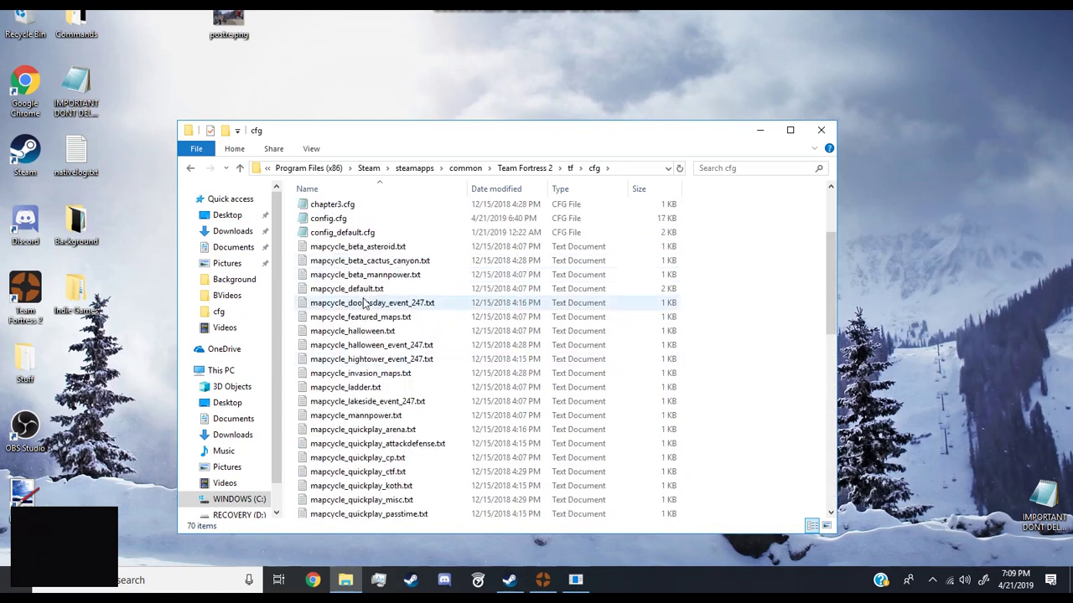
scroll(363, 297, down, 10)
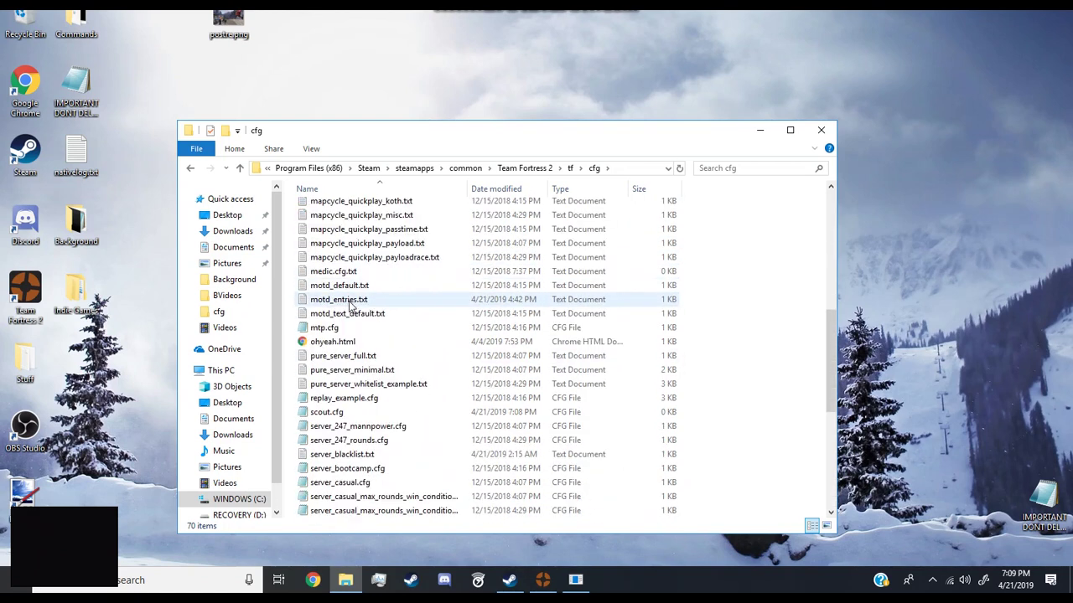
click(340, 369)
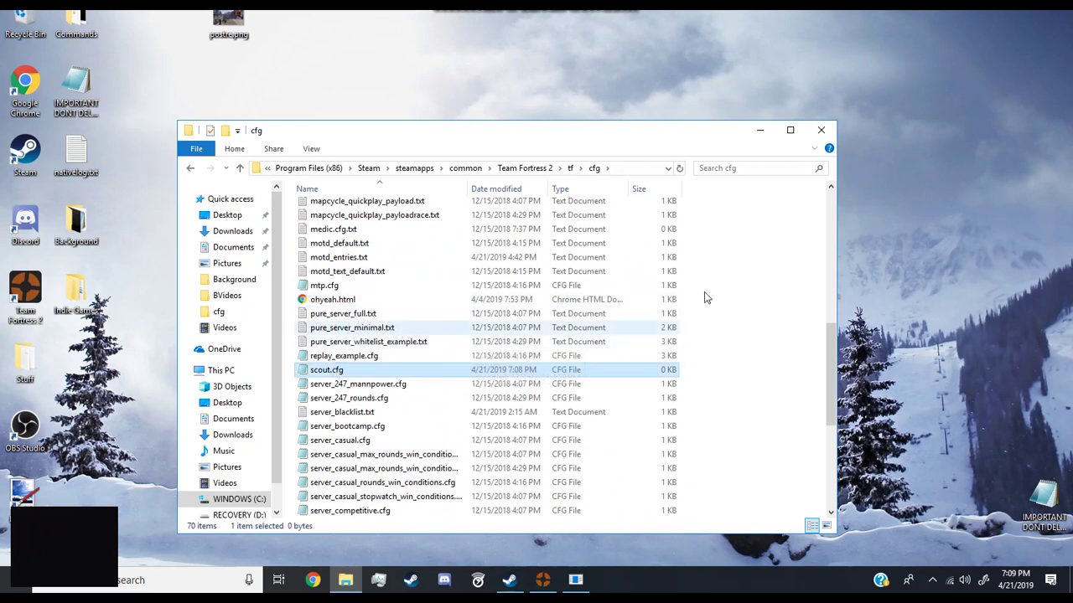
- Create a new text document in the cfg folder and name it soldier.txt
right_click(769, 275)
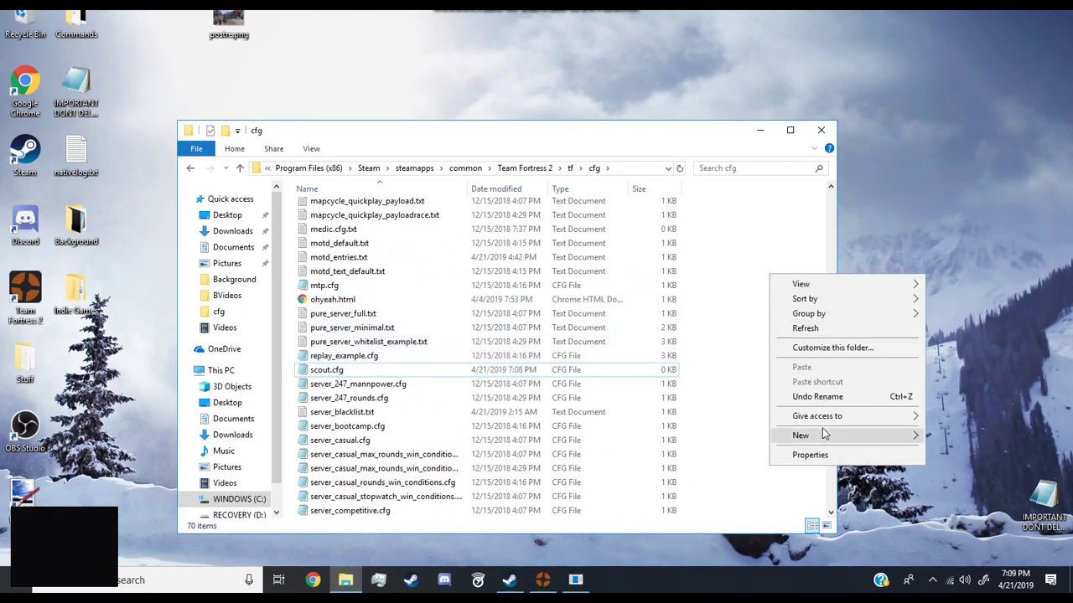
mouse_move(796, 436)
click(611, 417)
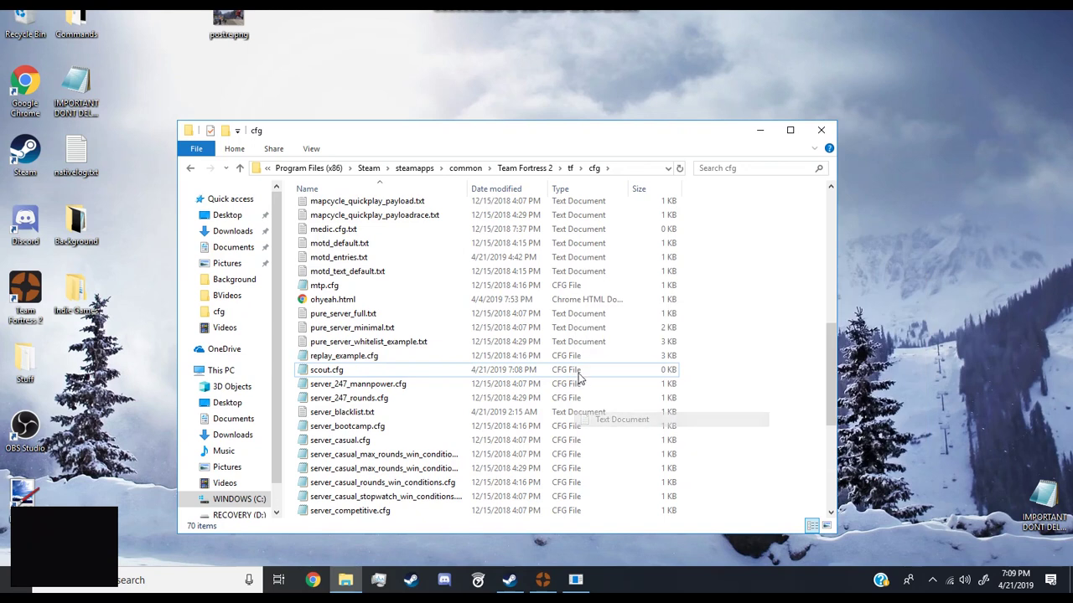
key(BackSpace)
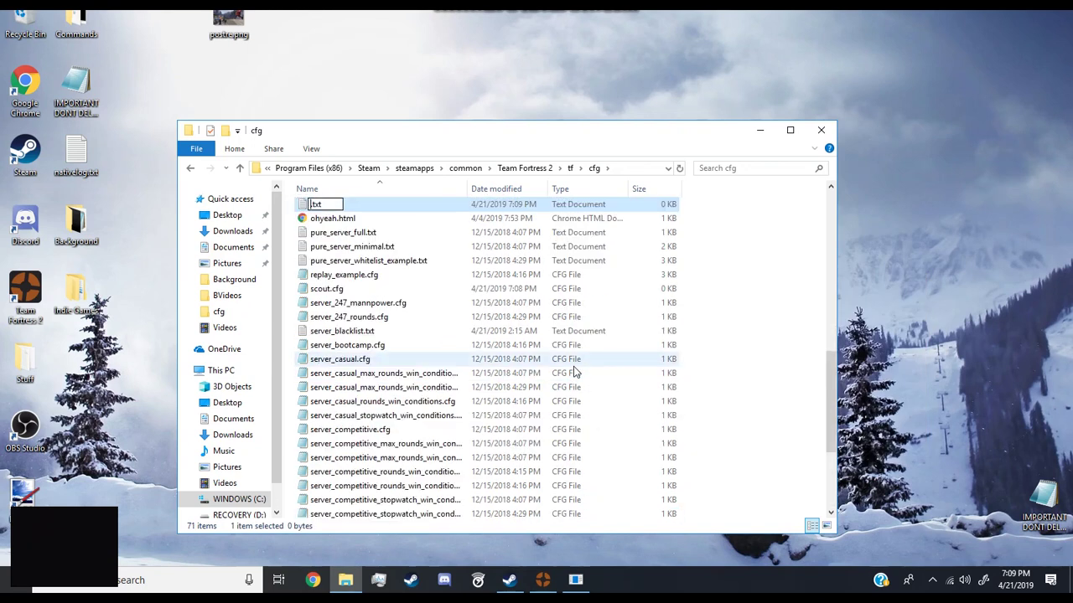
text(soldier)
key(Return)
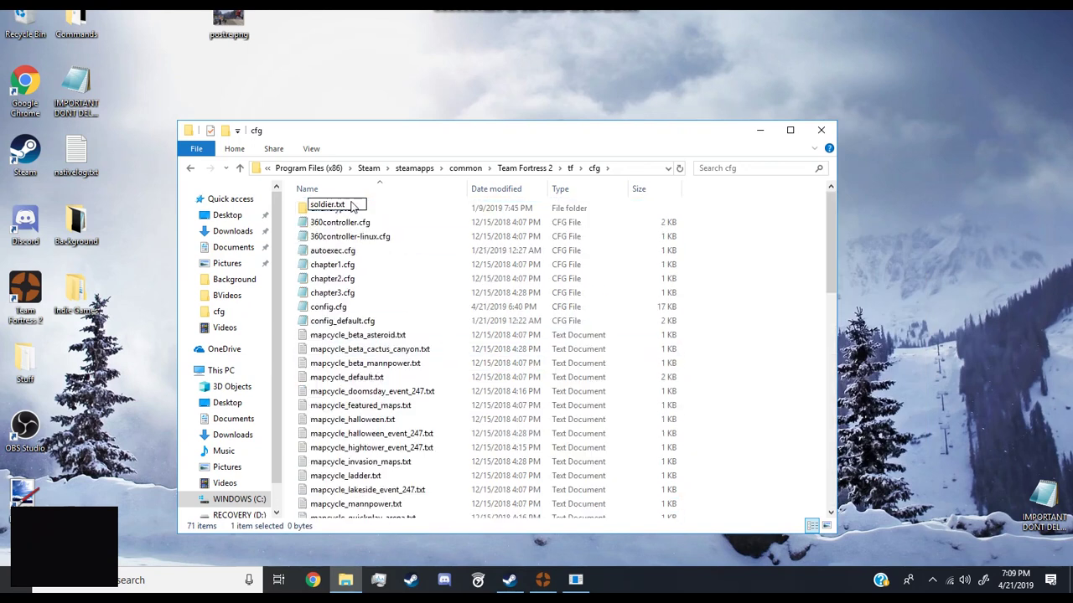
- Locate soldier.txt in the cfg folder and rename it soldier.cfg, accepting the extension change
scroll(356, 335, down, 2)
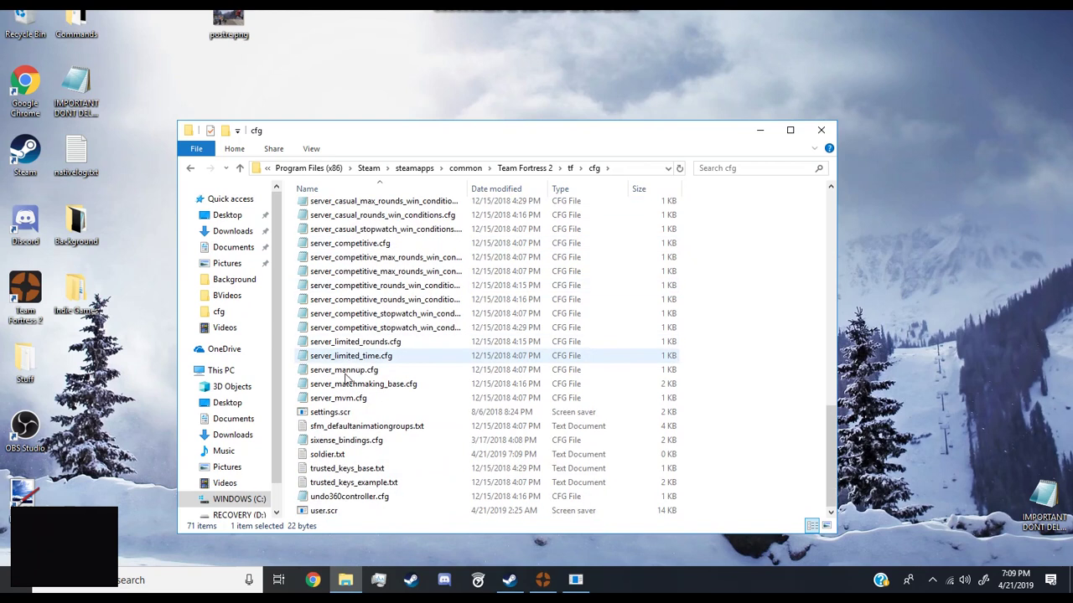
scroll(327, 365, up, 8)
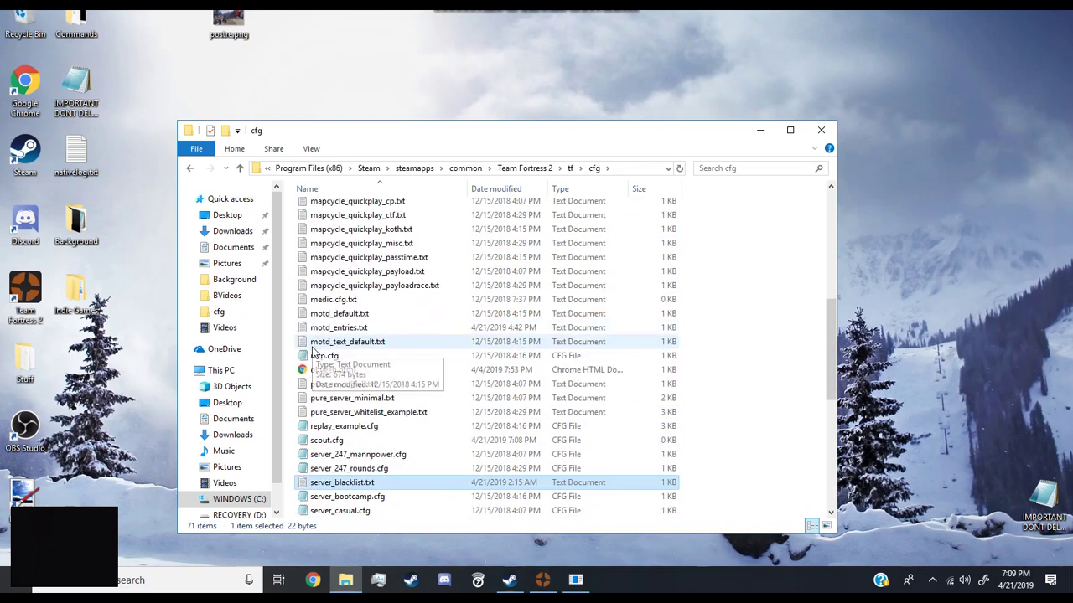
scroll(312, 352, up, 7)
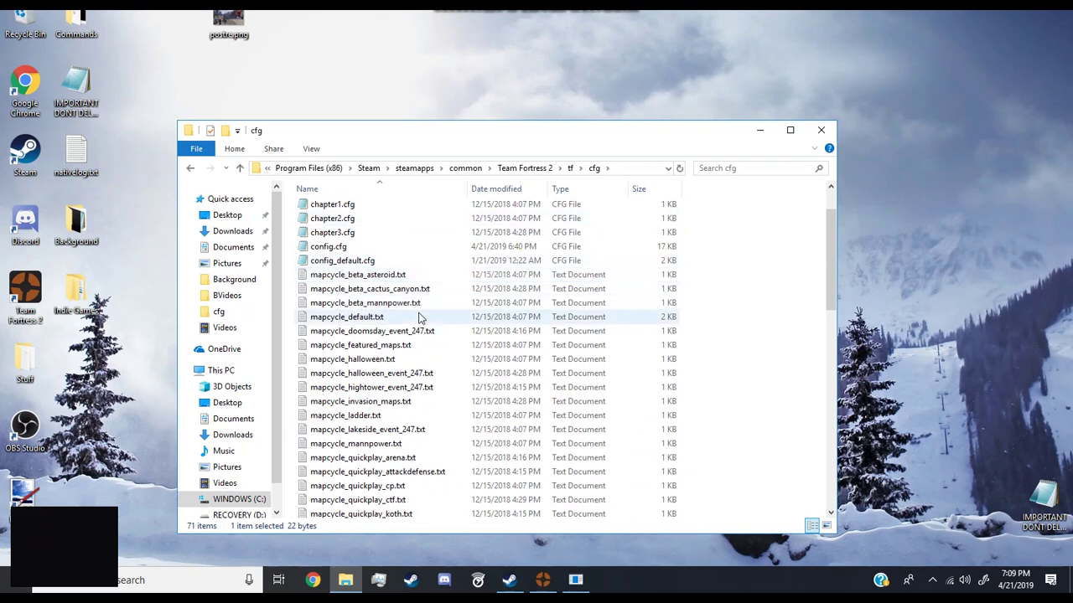
scroll(419, 326, down, 16)
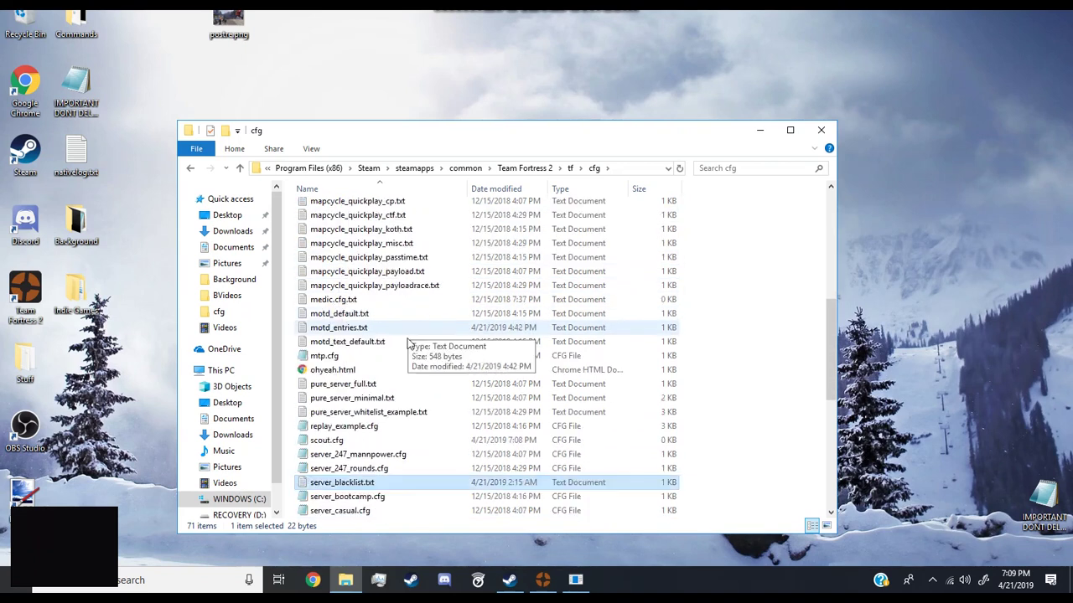
right_click(308, 452)
click(327, 454)
key(F2)
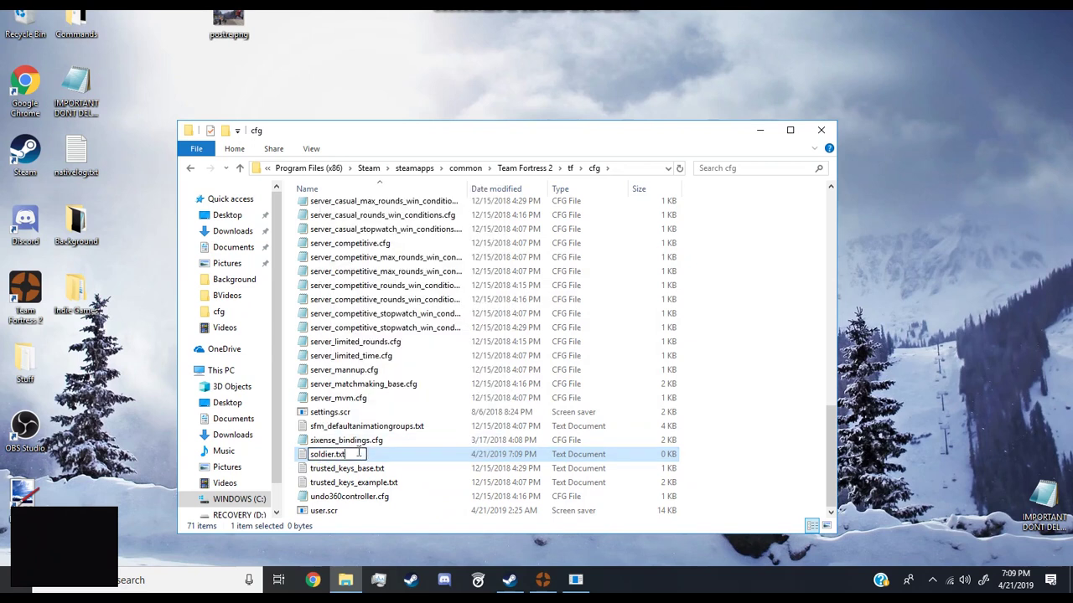
key(End)
key(BackSpace)
key(BackSpace)
key(BackSpace)
text(cfg)
key(Return)
key(Return)
- Create a new text document in the cfg folder and name it pyro.cfg, accepting the extension change
right_click(724, 258)
click(564, 409)
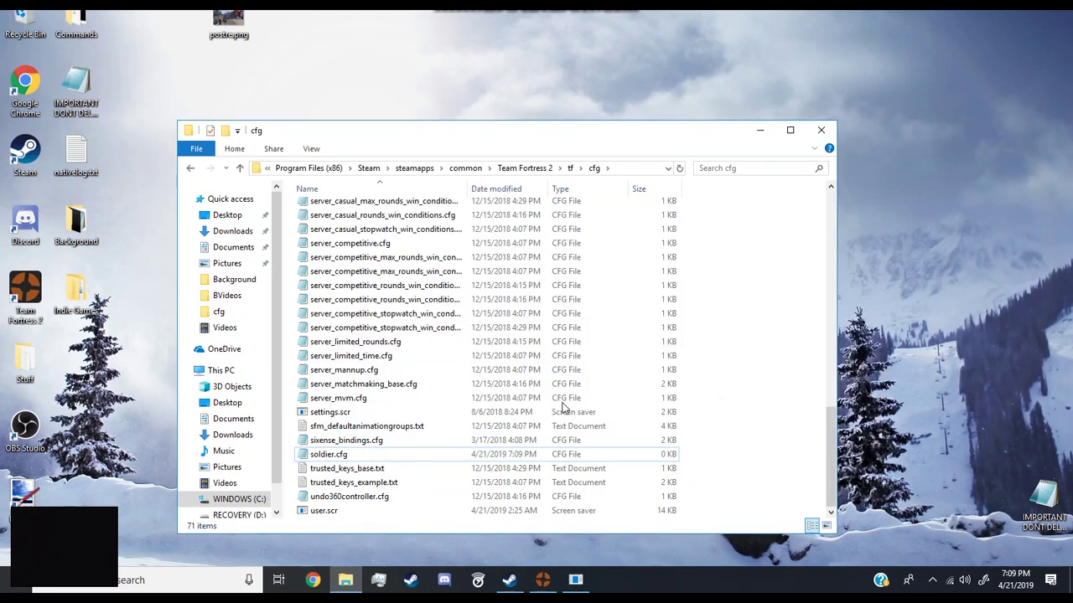
text(pyro)
key(BackSpace)
key(BackSpace)
key(BackSpace)
text(cfg)
key(Return)
key(Return)
- Create a new text document in the cfg folder and name it demoman.cfg, accepting the extension change
right_click(749, 315)
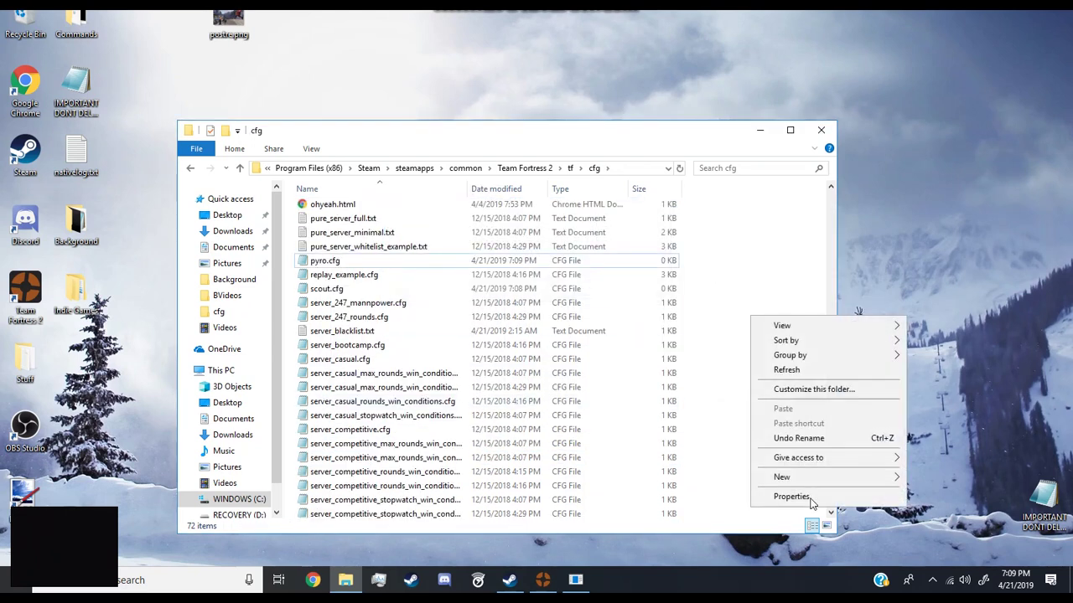
click(590, 466)
text(demoman.c)
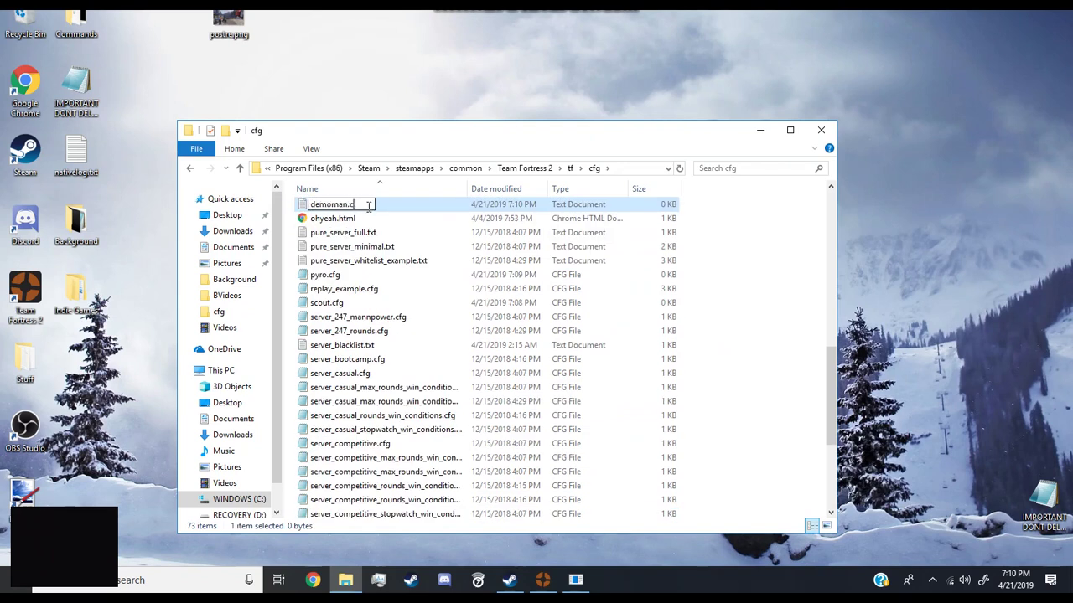
text(fg)
key(Return)
key(Return)
- Create a new text document in the cfg folder and name it heavyweapons.cfg, accepting the extension change
right_click(735, 271)
click(651, 420)
key(BackSpace)
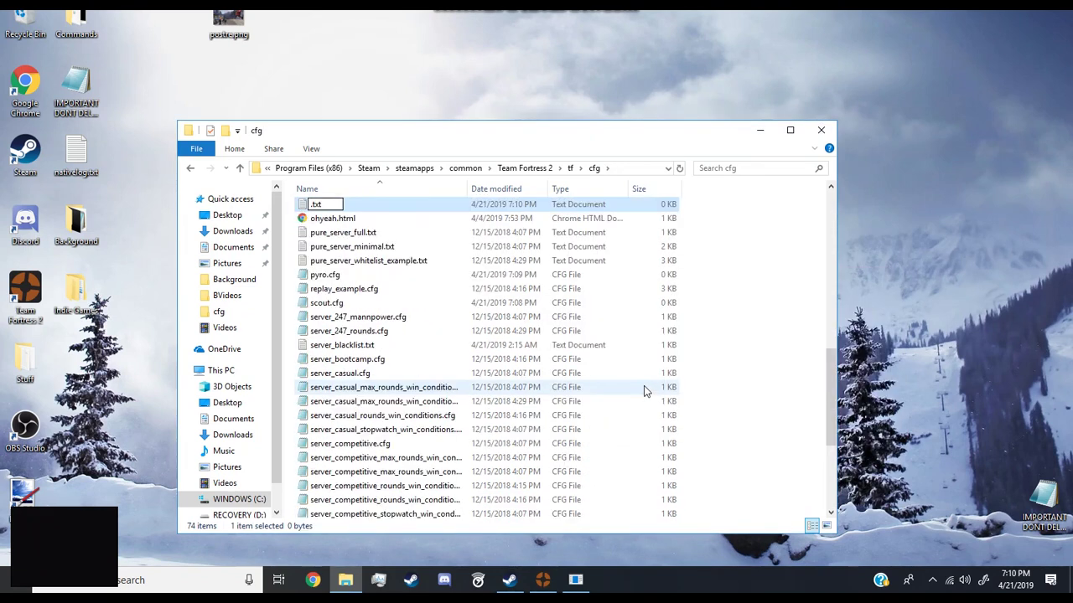
text(heavyweapons)
key(Return)
key(Return)
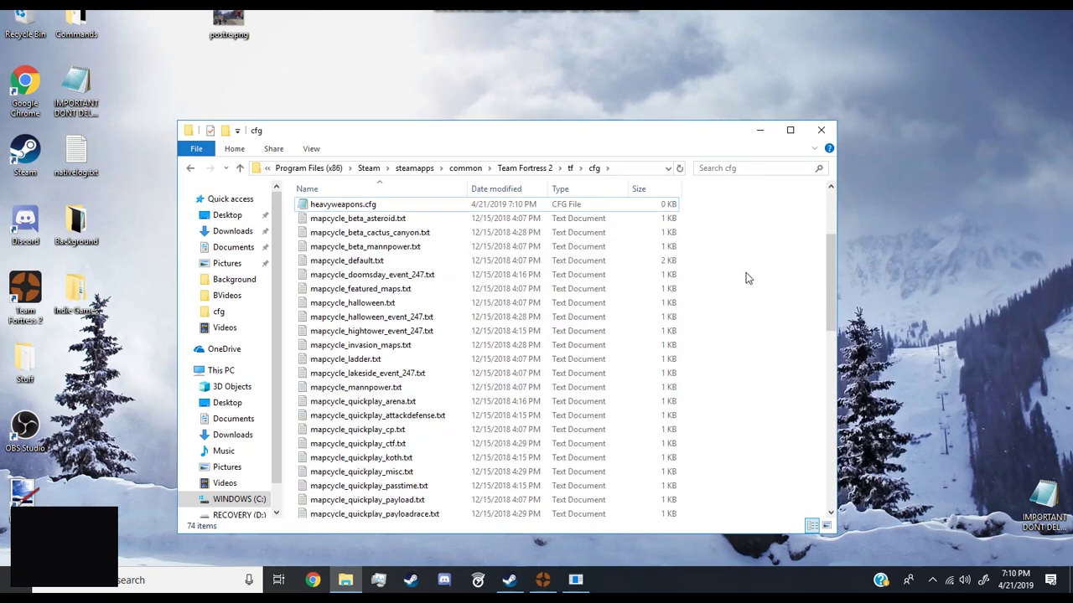
- Create a new text document in the cfg folder and name it engineer.cfg, accepting the extension change
right_click(745, 274)
mouse_move(791, 414)
click(646, 430)
key(BackSpace)
text(engineer)
double_click(362, 510)
text(cfg)
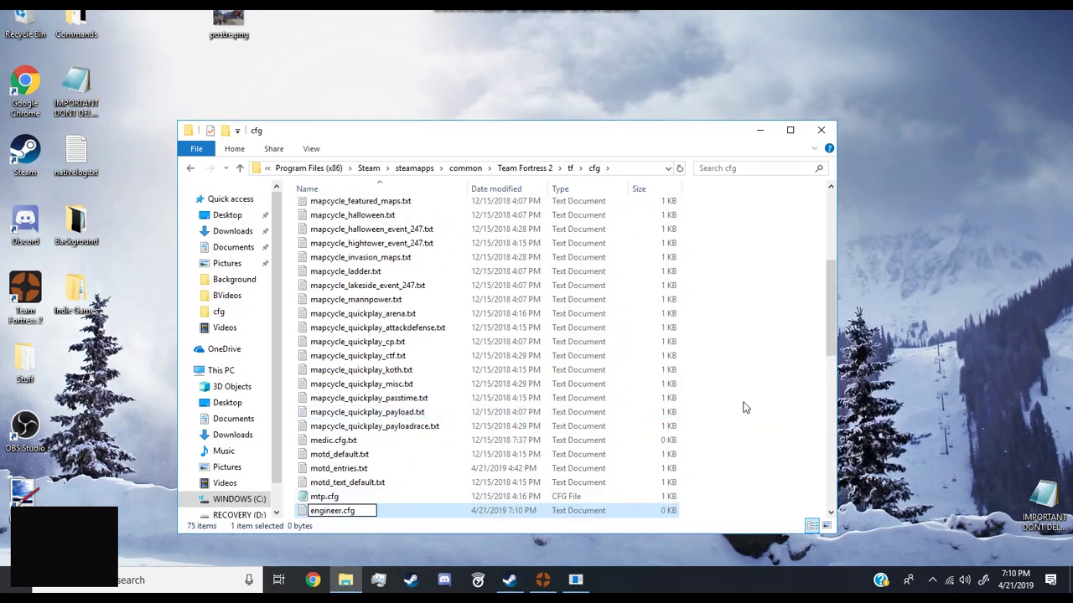
key(Return)
key(Return)
- Create a new text document in the cfg folder and name it medic.cfg, accepting the extension change
right_click(762, 256)
click(646, 431)
text(medic)
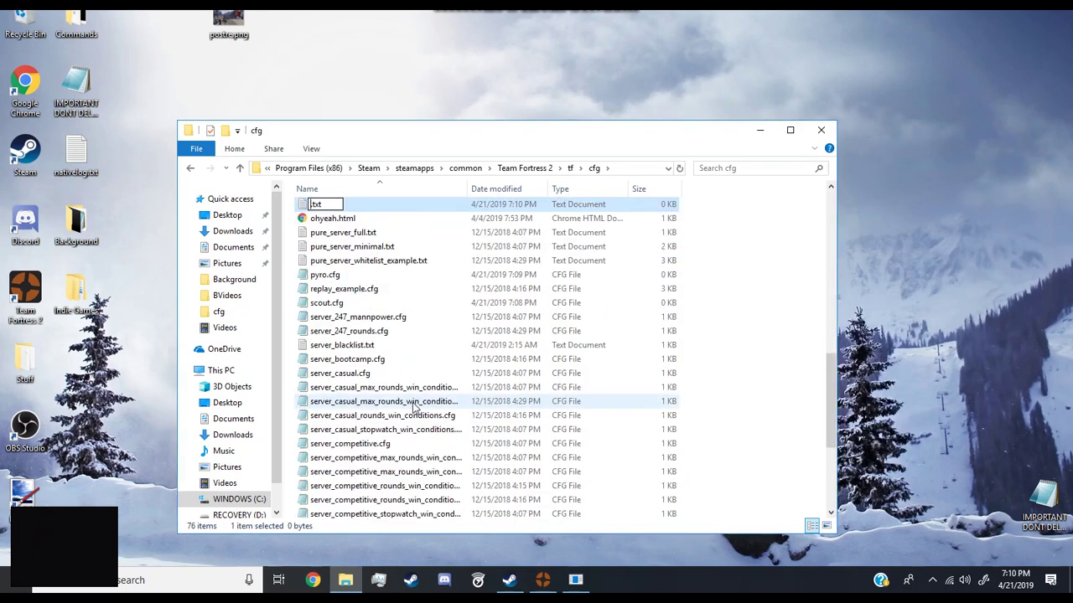
key(Return)
key(Return)
- Create a new text document in the cfg folder and name it sniper.cfg, accepting the extension change
right_click(742, 249)
mouse_move(766, 411)
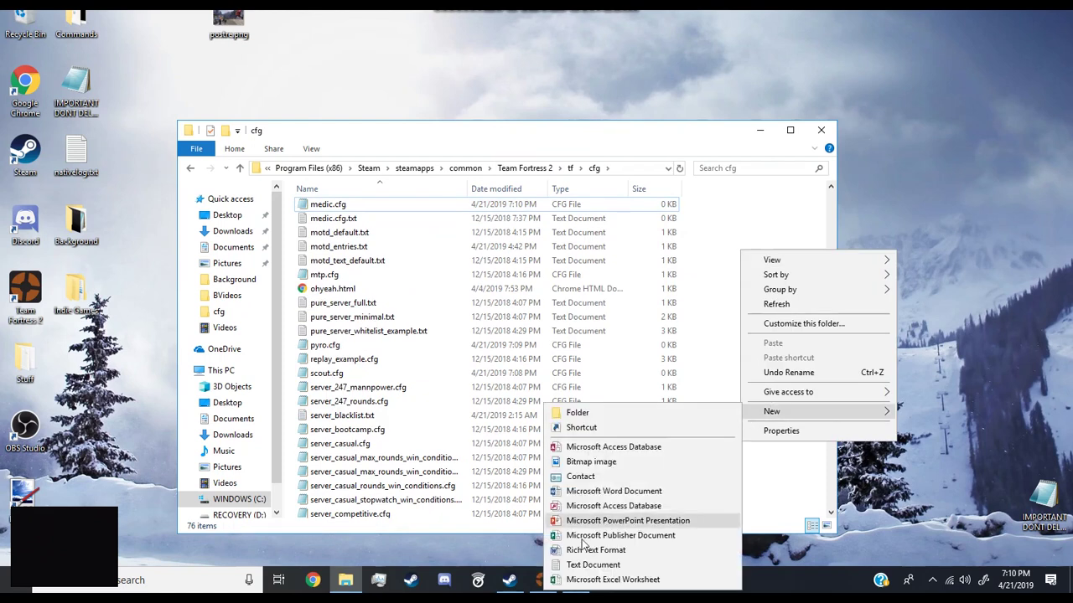
click(625, 565)
key(BackSpace)
text(sniper)
key(shift+End)
text(.cfg)
key(Return)
key(Return)
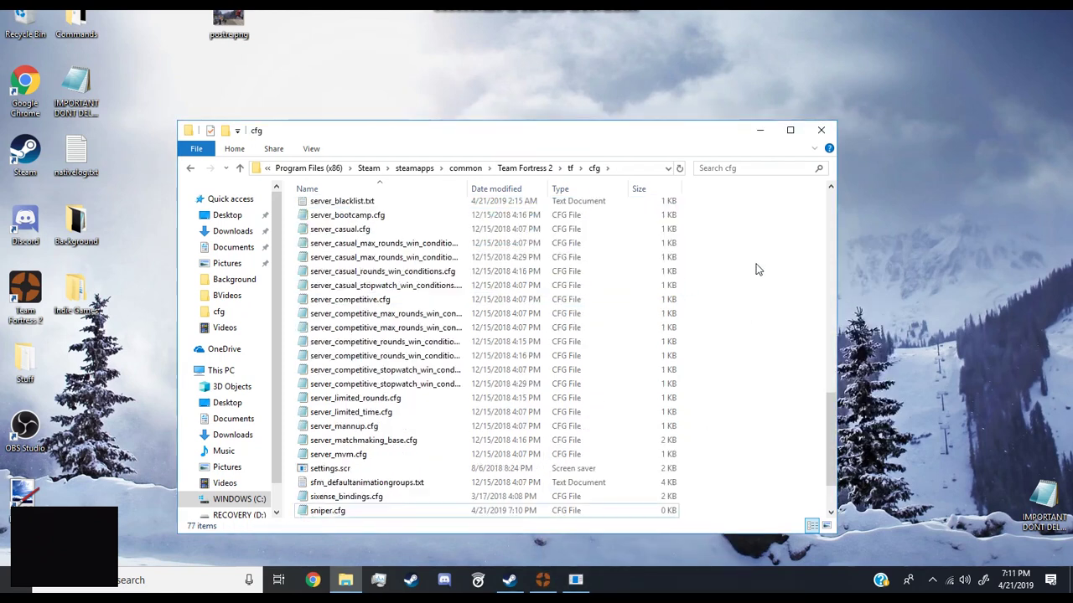
- Create a new text document in the cfg folder and name it spy.cfg, accepting the extension change
right_click(757, 266)
mouse_move(766, 424)
click(627, 409)
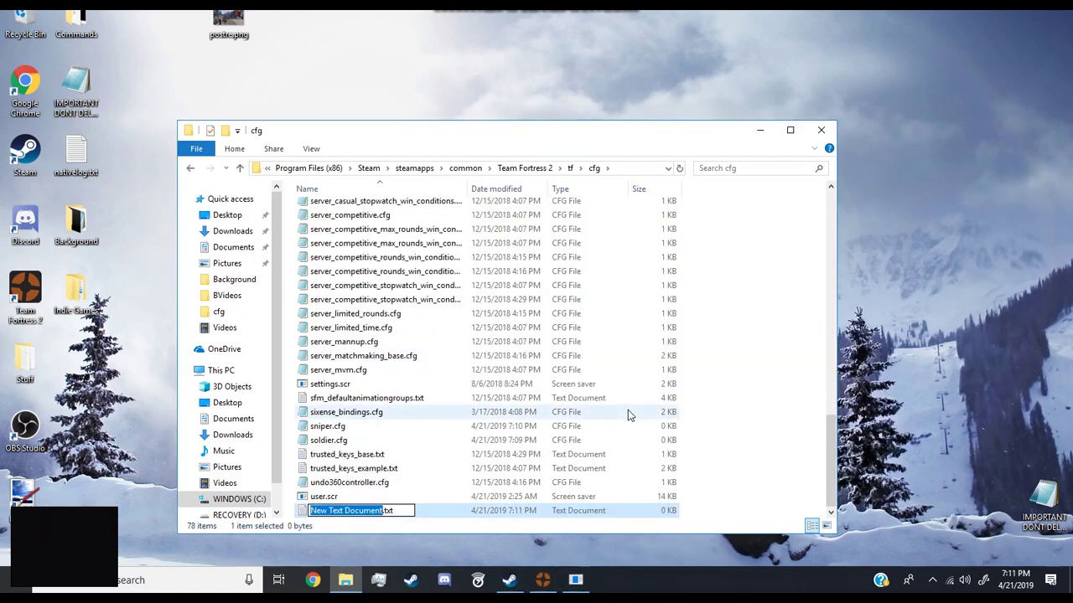
key(BackSpace)
text(spy)
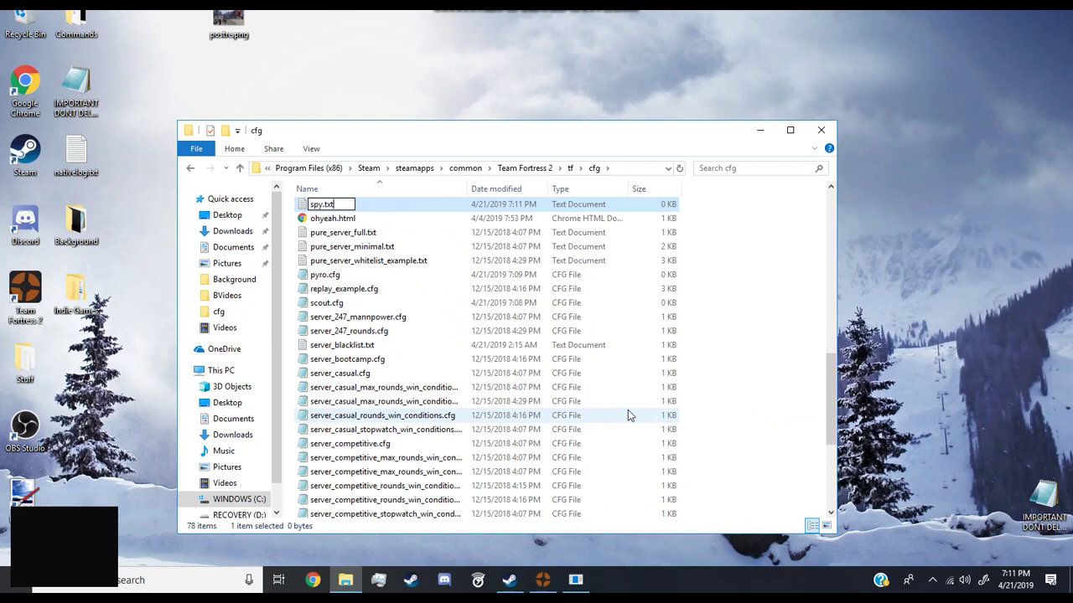
key(BackSpace)
key(BackSpace)
key(BackSpace)
text(cfg)
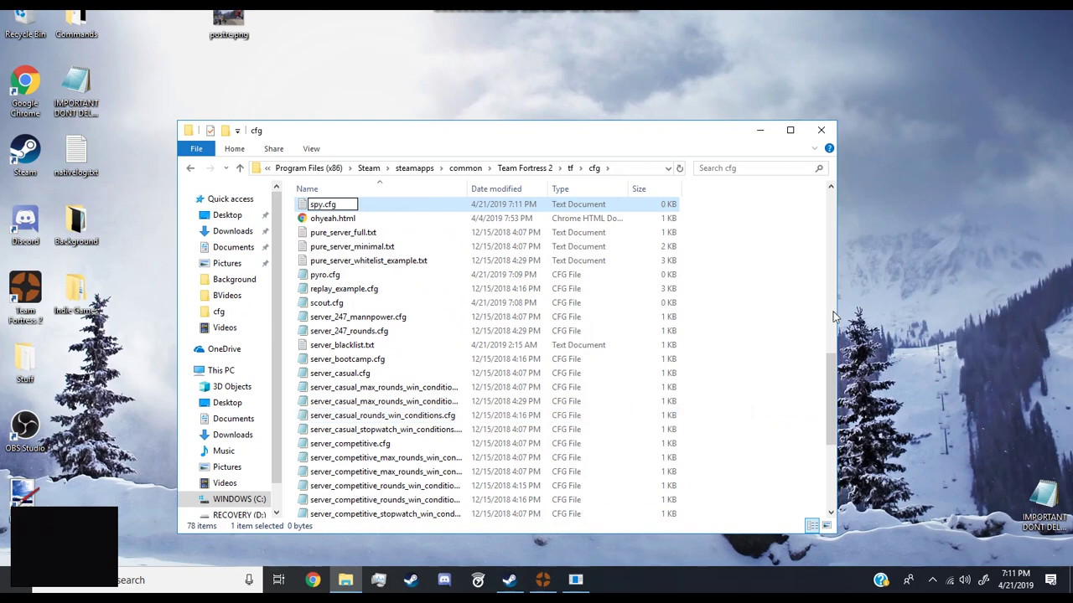
key(Return)
click(596, 288)
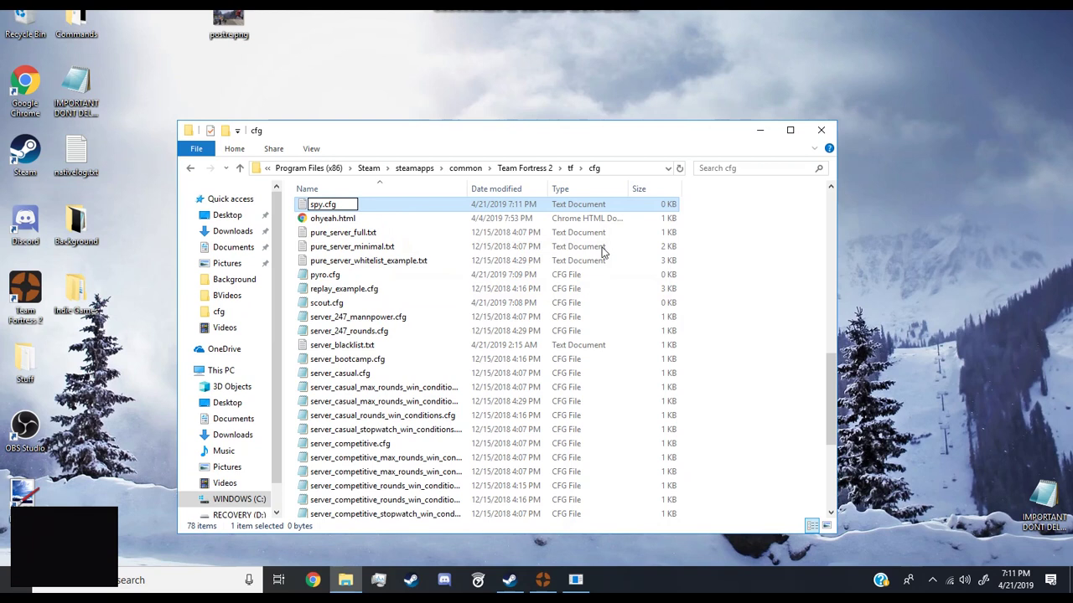
click(698, 210)
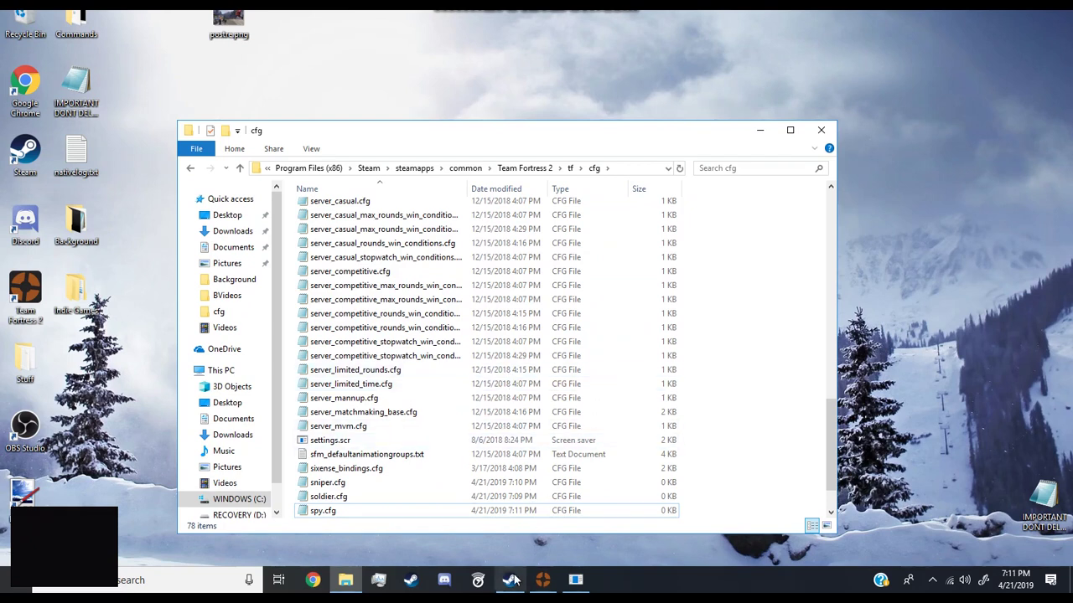
- Switch to Team Fortress 2, resume playback of the heelp1.dem demo and hide the Demo Playback window
click(542, 580)
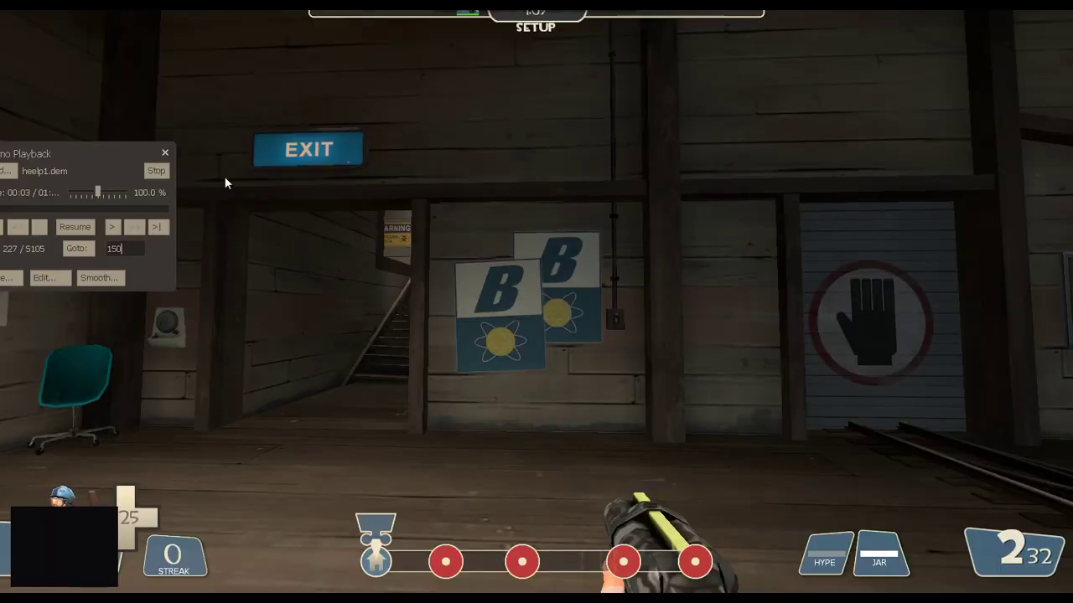
click(74, 227)
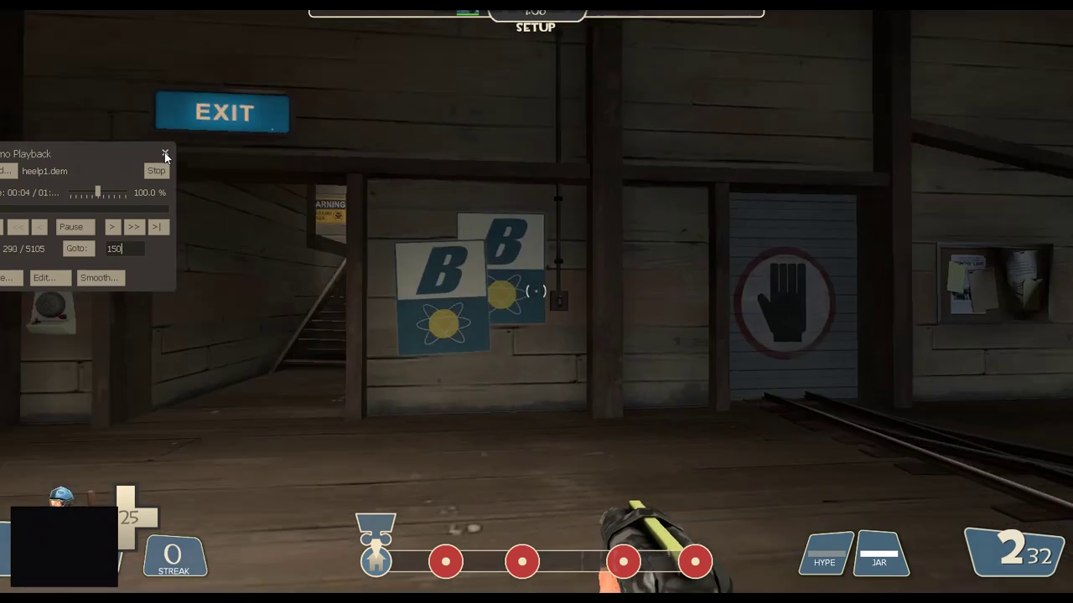
key(shift+F2)
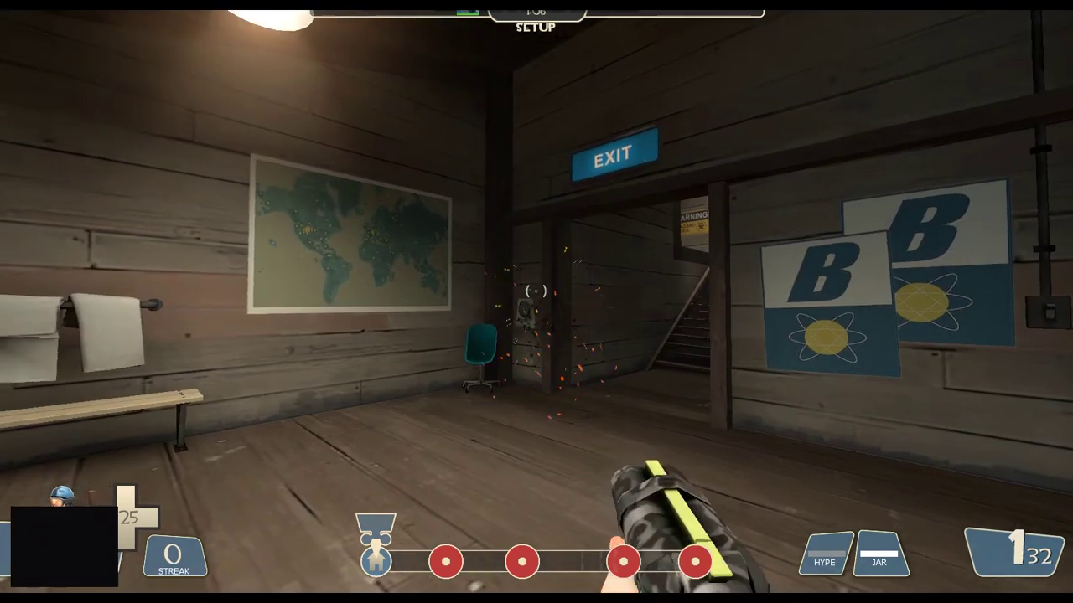
- Open and close the developer console repeatedly during the demo playback to examine its output as the player's class changes
key(grave)
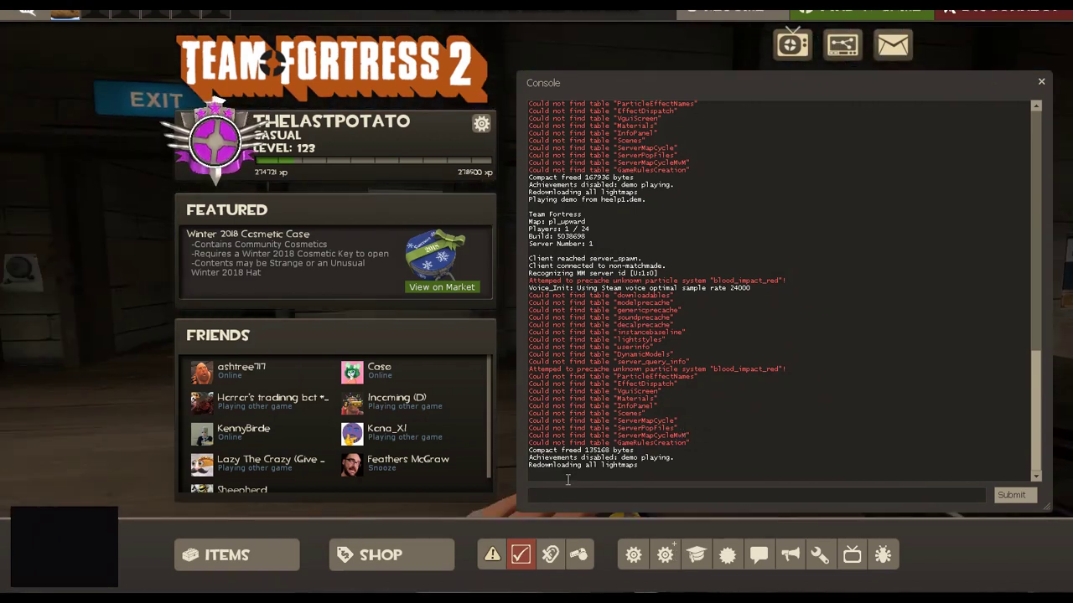
key(grave)
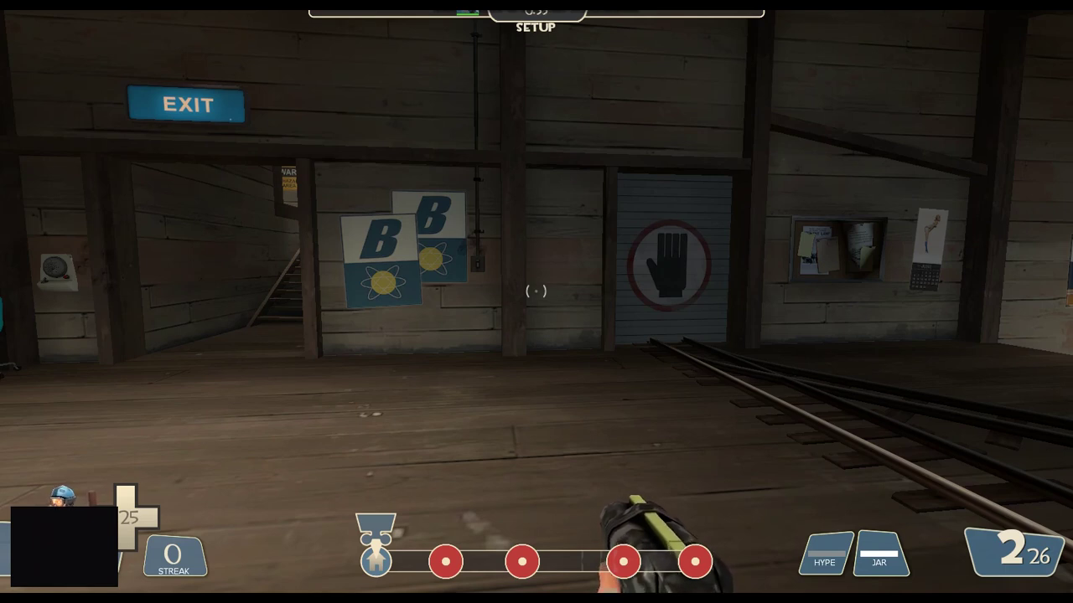
key(grave)
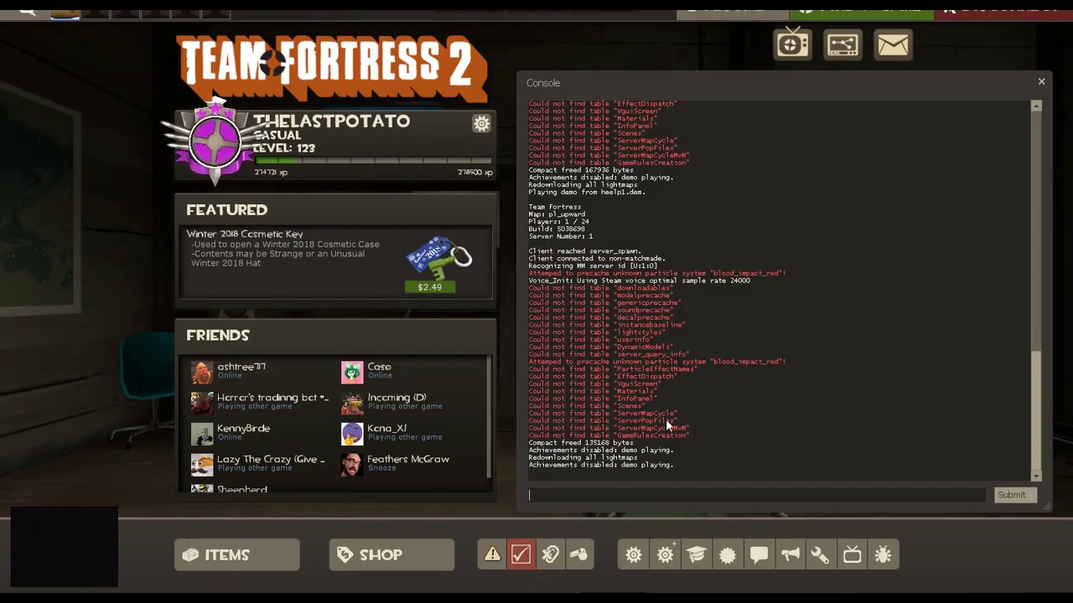
key(grave)
key(grave)
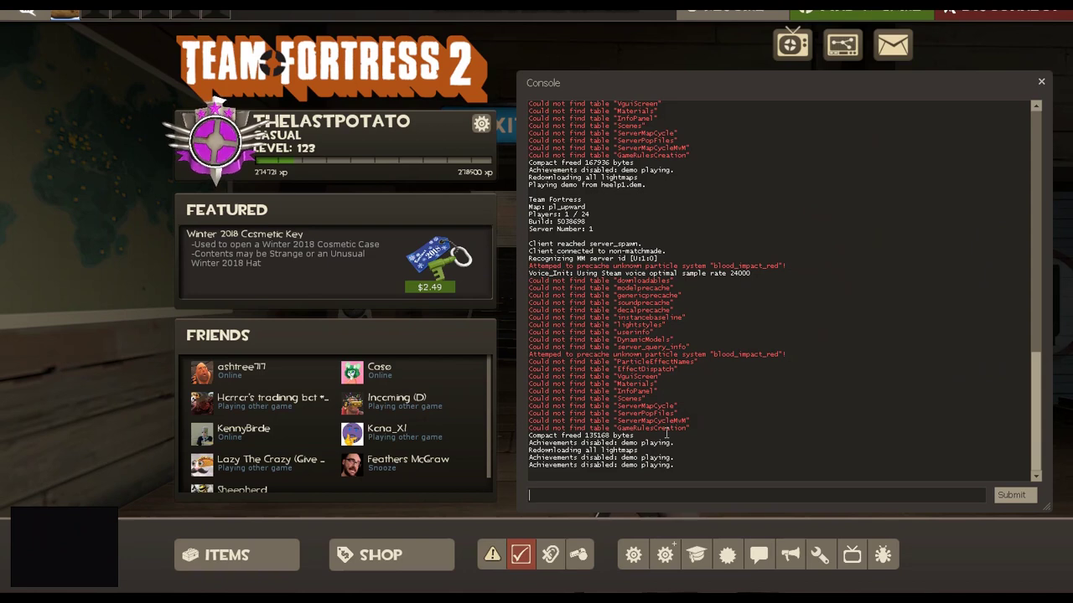
key(grave)
key(grave)
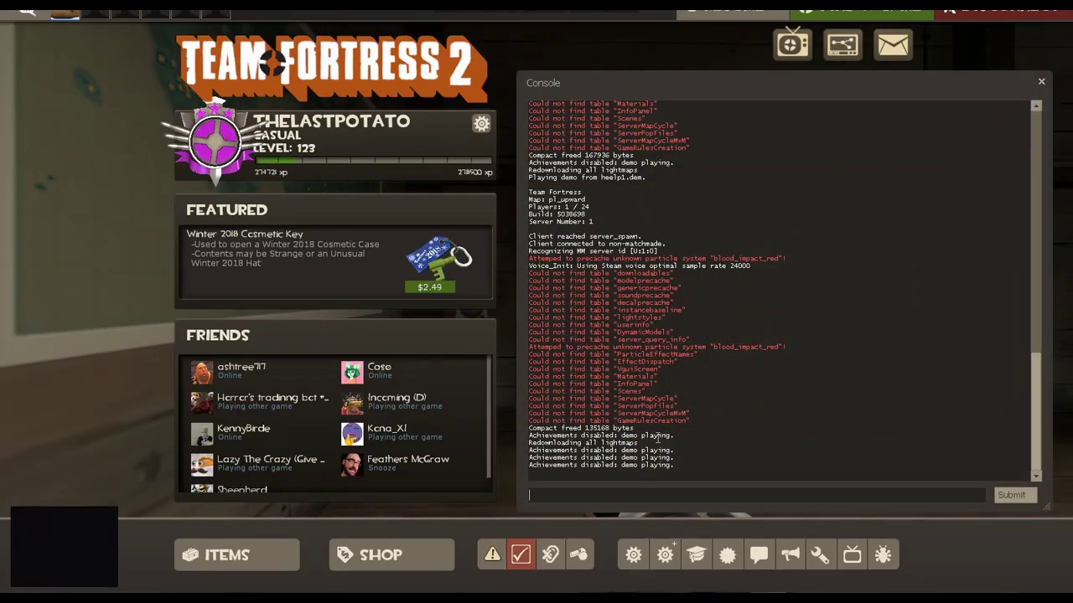
key(grave)
key(grave)
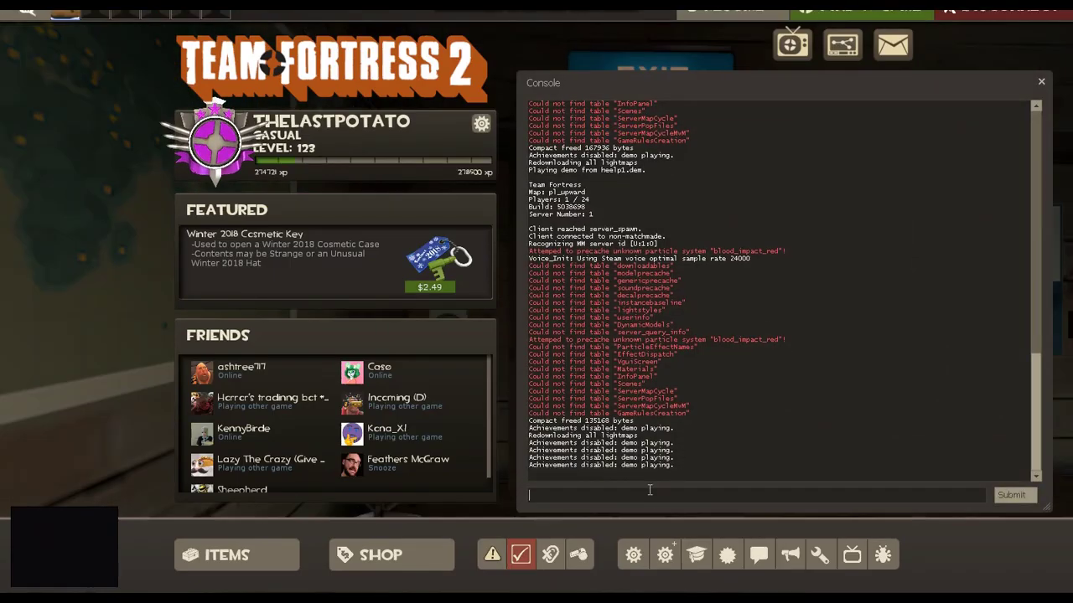
key(grave)
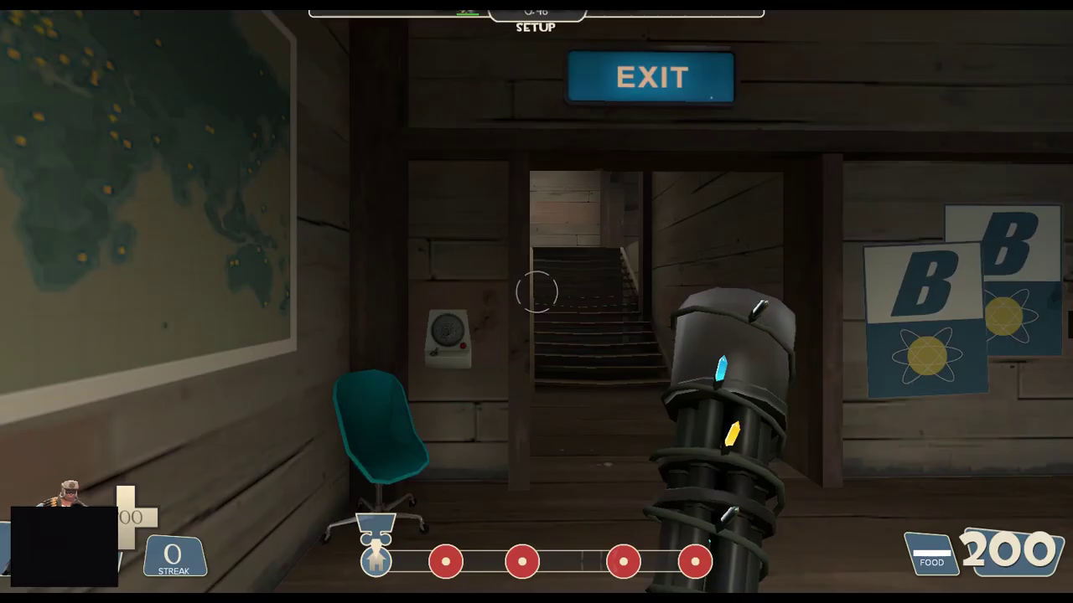
key(grave)
key(grave)
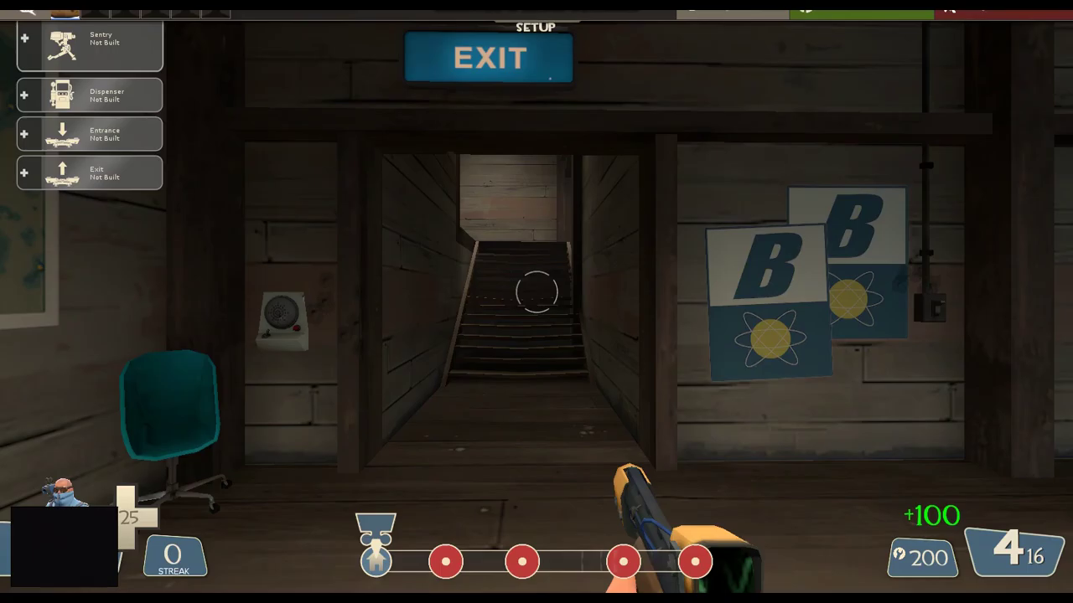
key(grave)
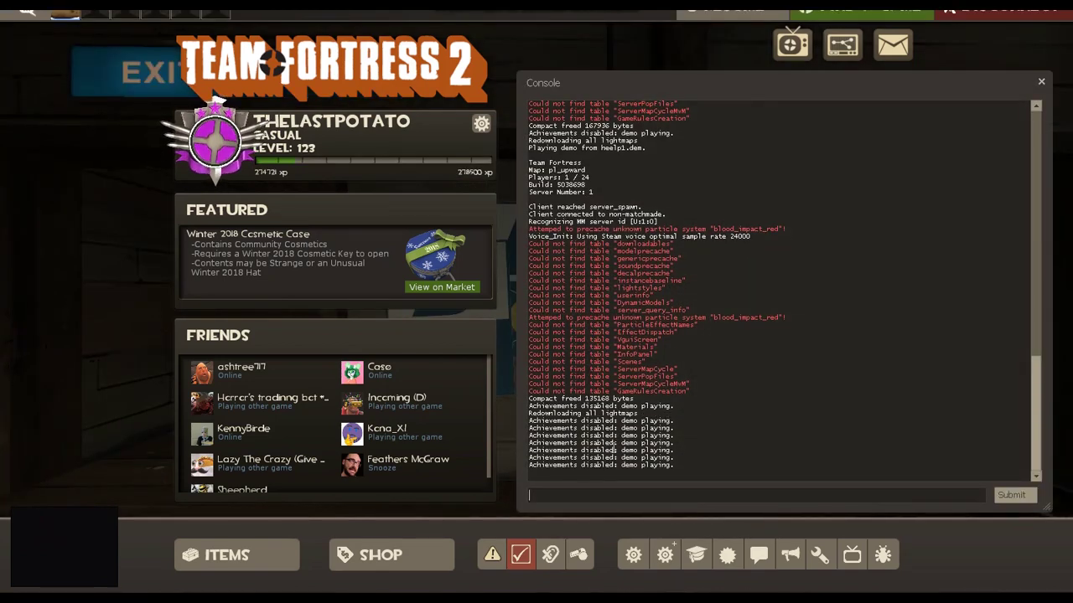
- Read the developer console output during the demo's spy section and again from the main menu
key(grave)
key(grave)
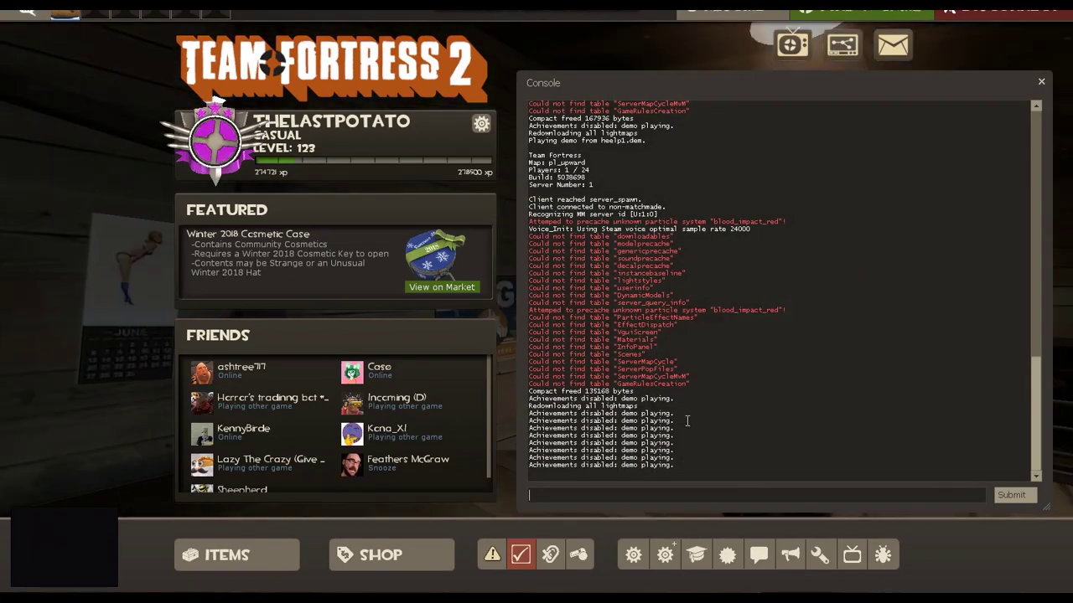
key(grave)
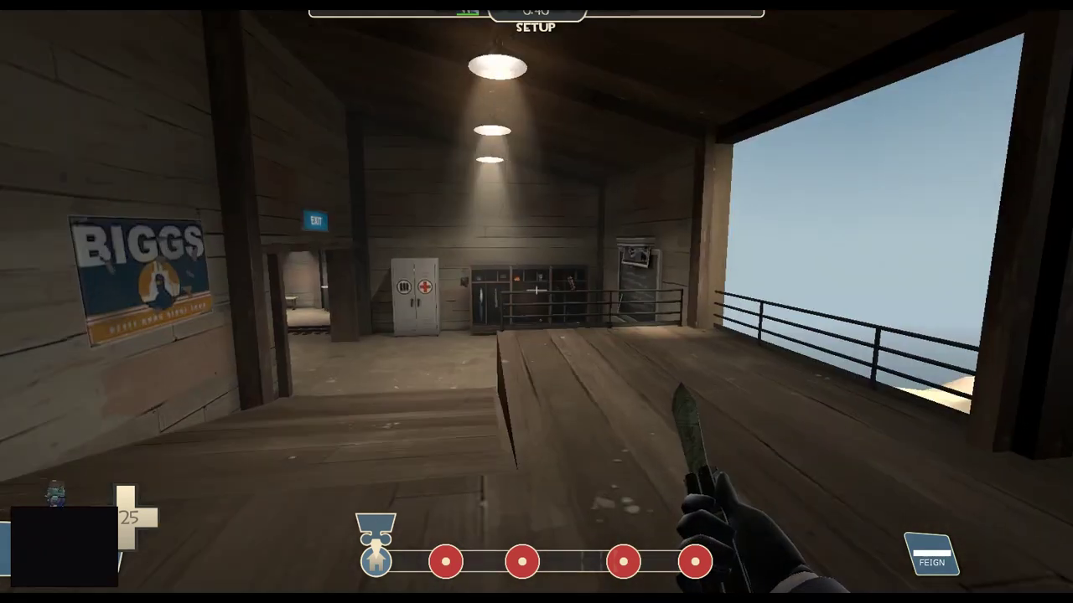
key(grave)
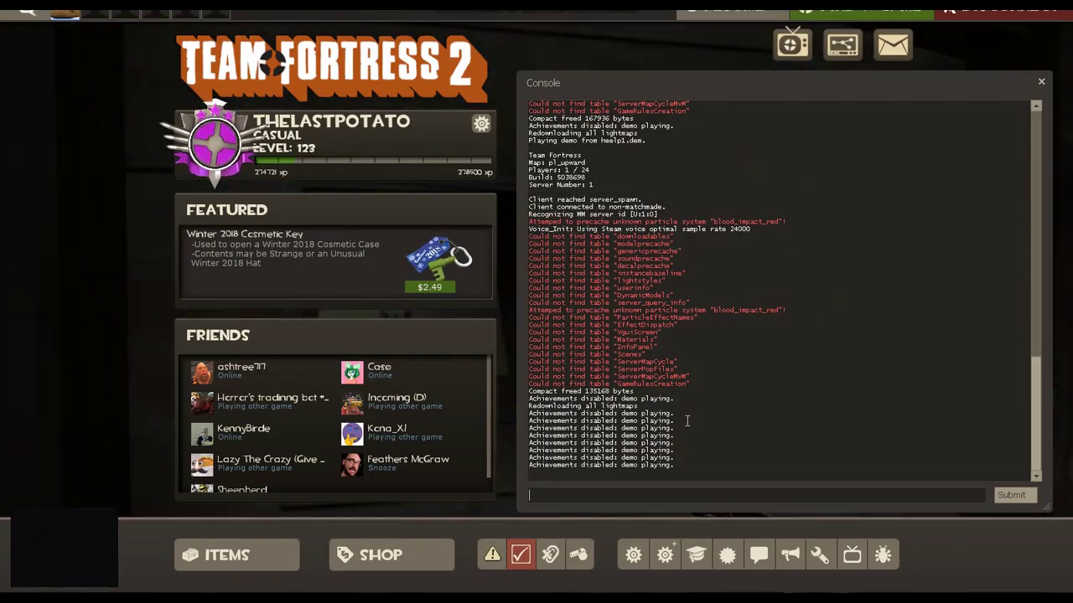
key(grave)
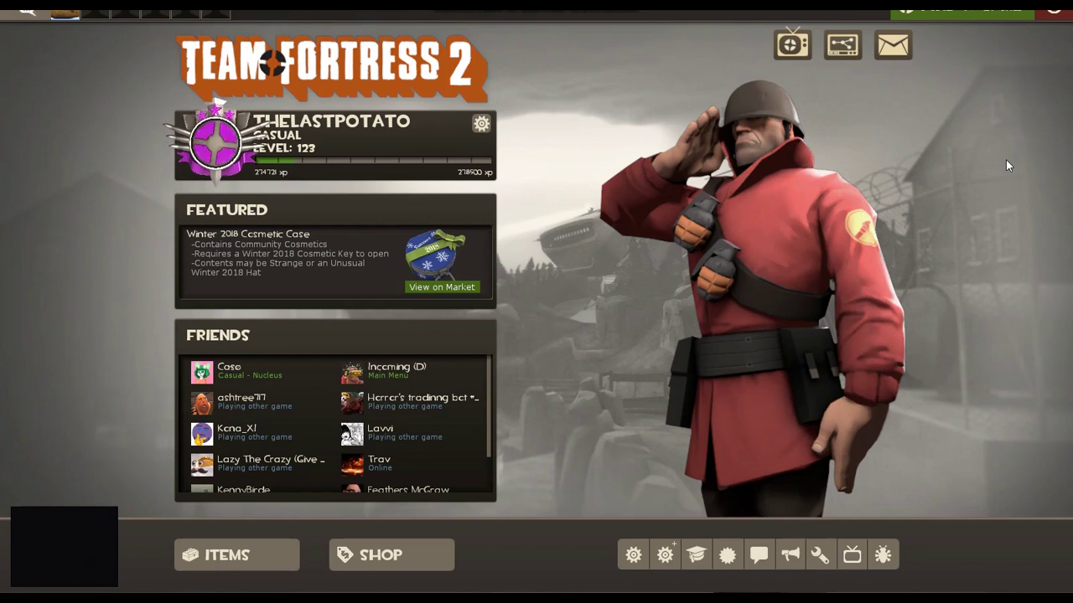
key(grave)
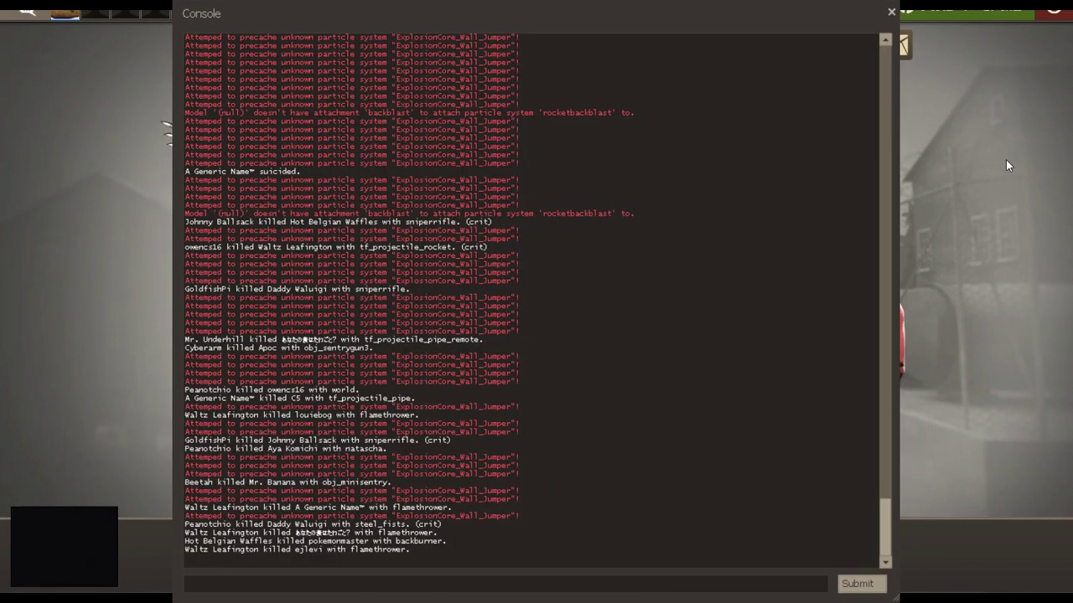
key(grave)
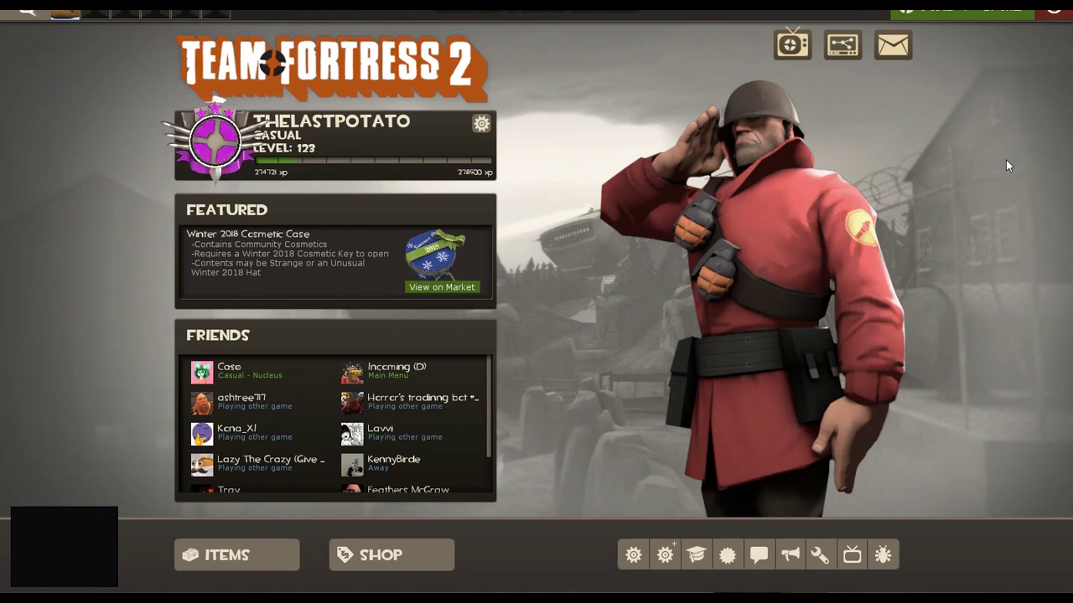
- Switch to Steam, open Team Fortress 2's properties from the games library and look at its local files options
key(alt+Tab)
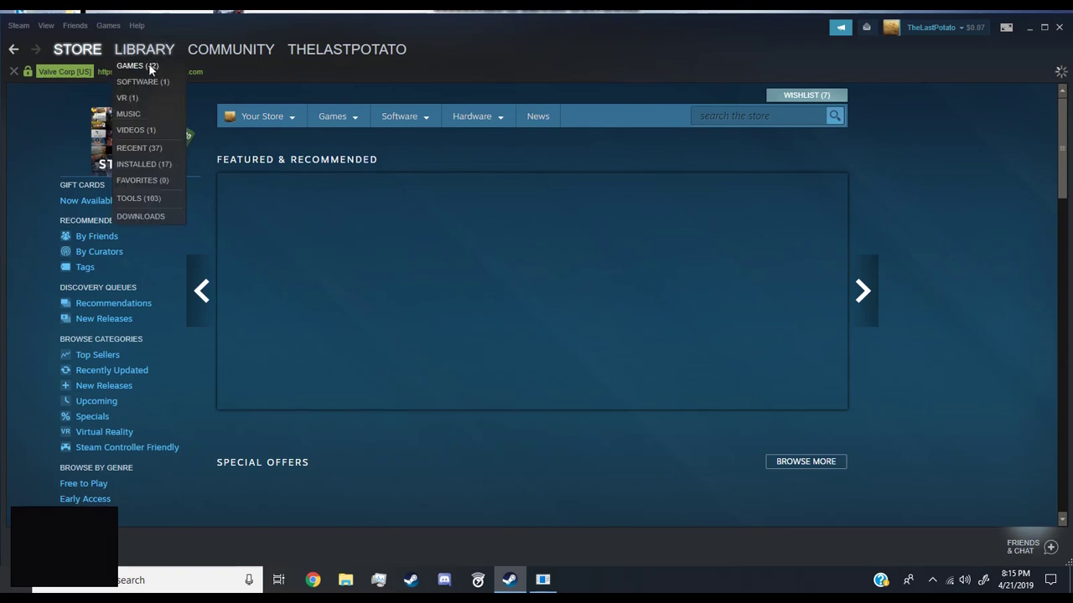
click(148, 63)
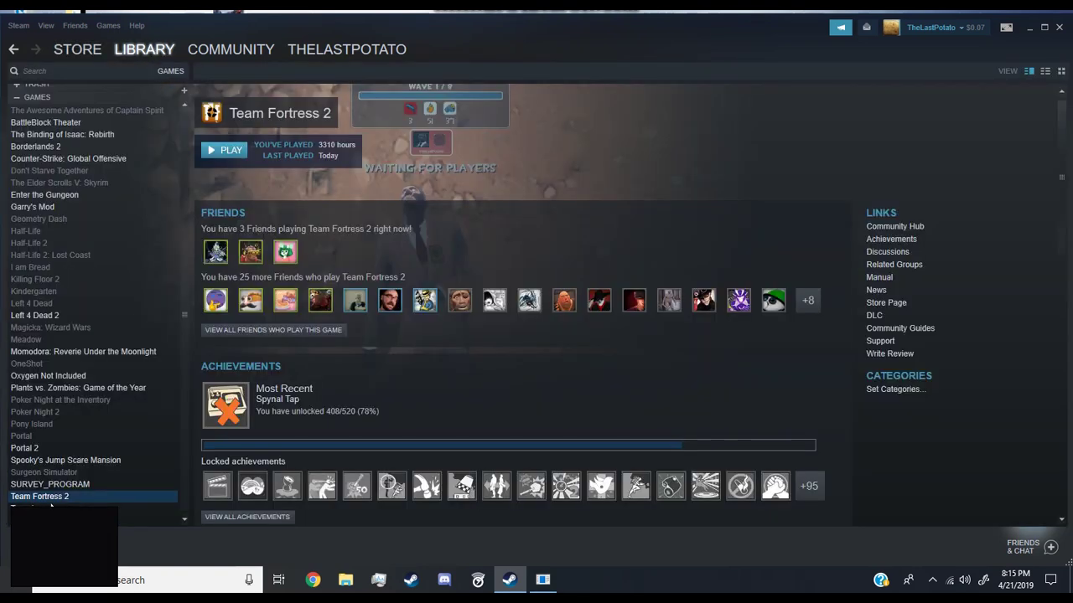
right_click(54, 496)
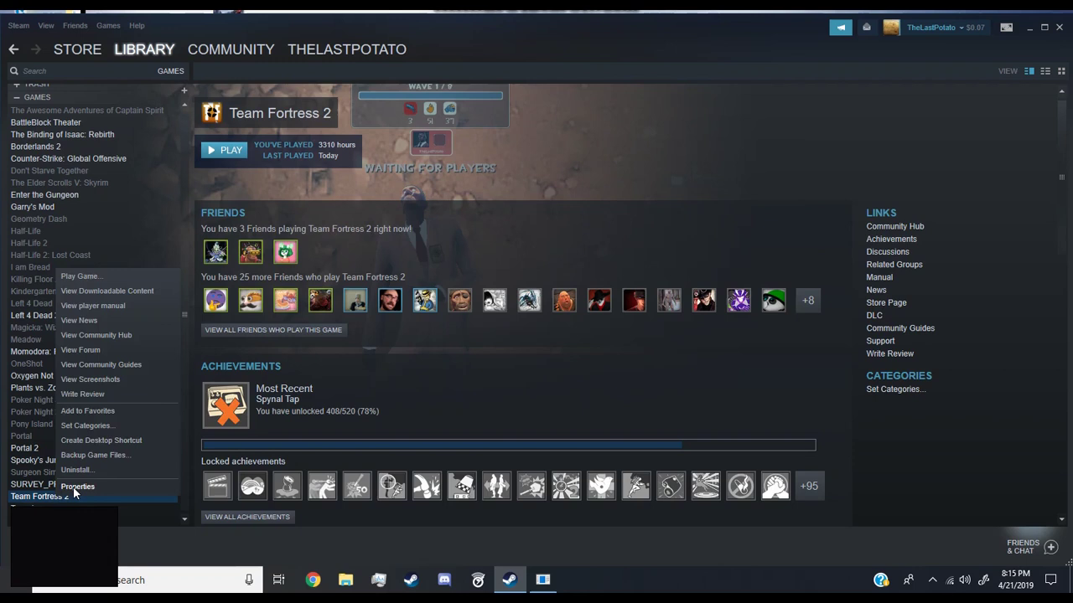
click(73, 486)
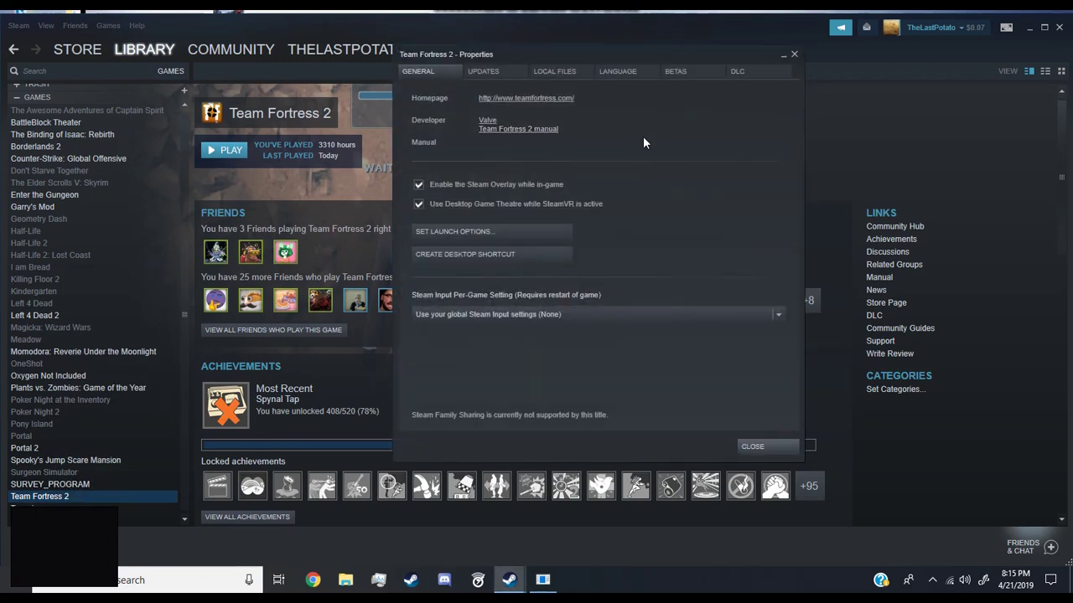
click(557, 71)
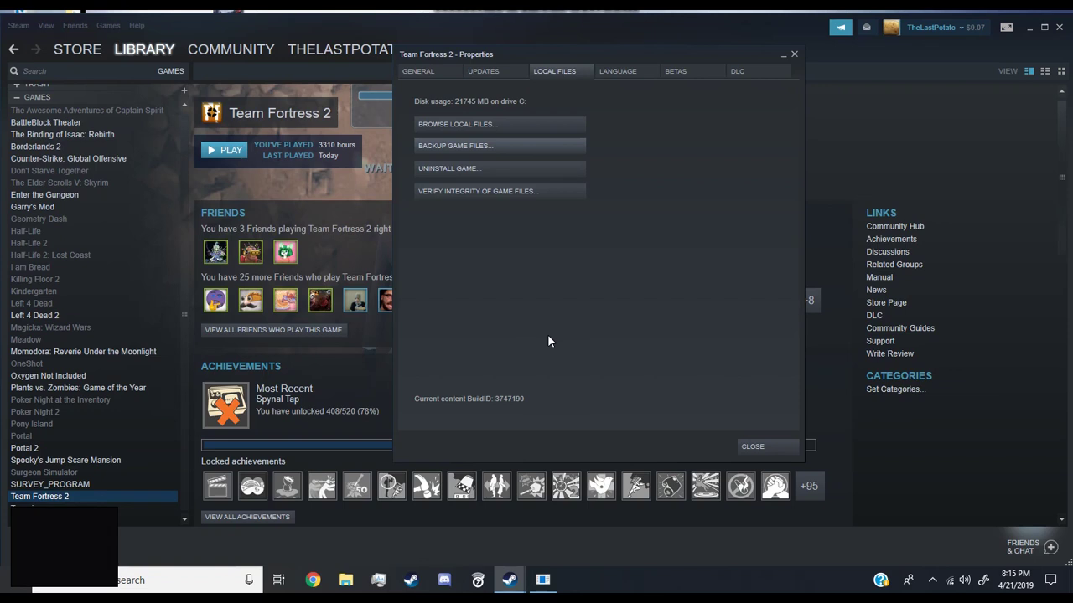
click(435, 72)
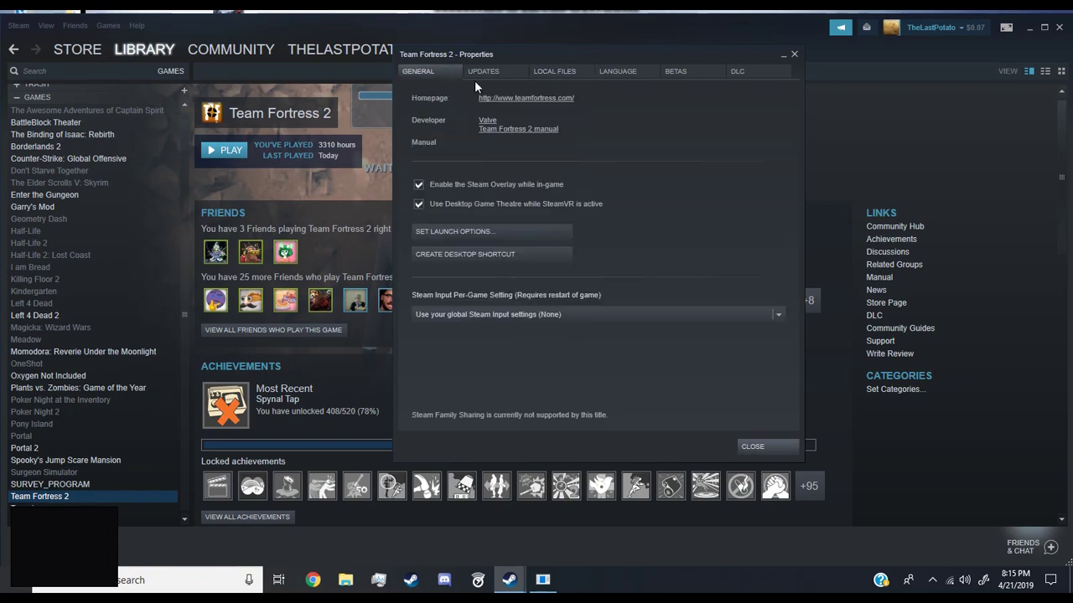
- Set Team Fortress 2's launch options to "-force_vendor_id 0x10DE -force_device_i" and close its properties
click(502, 230)
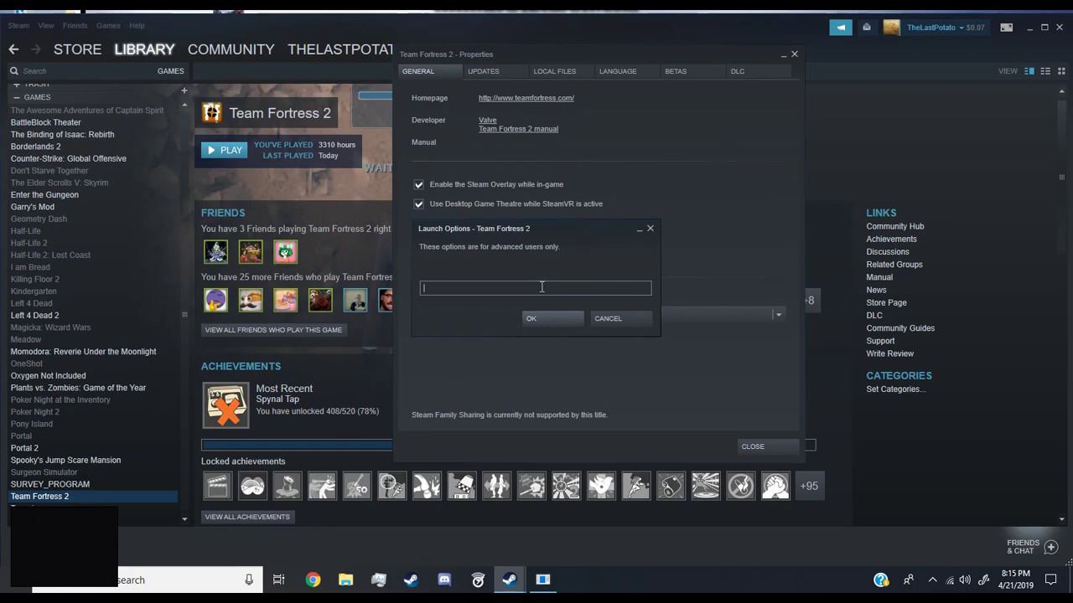
text(-force_vendor_id 0x10DE -force_device_i)
drag(562, 287, 424, 276)
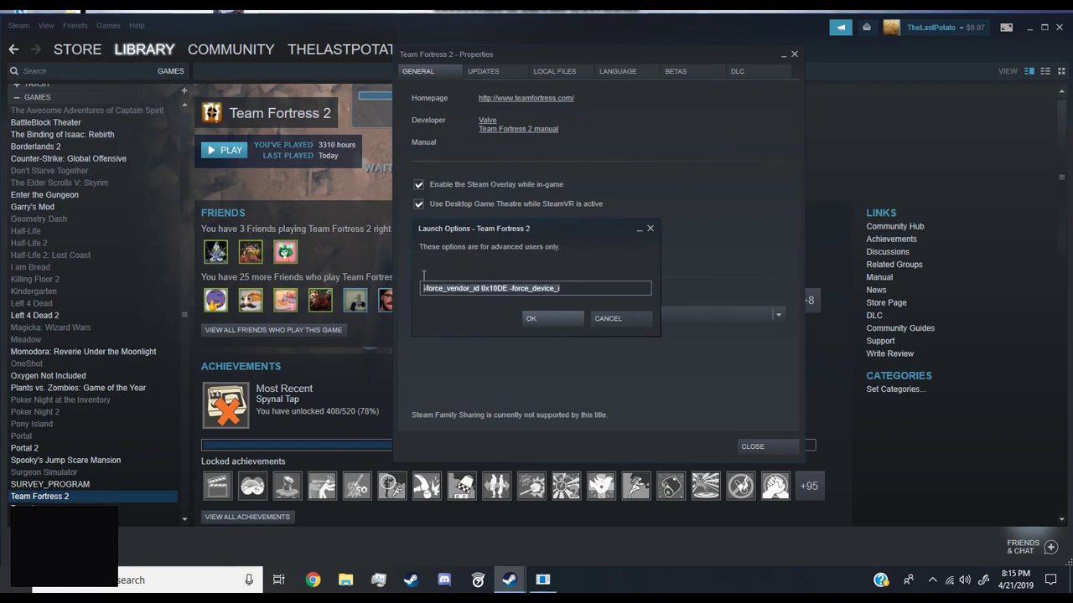
click(588, 287)
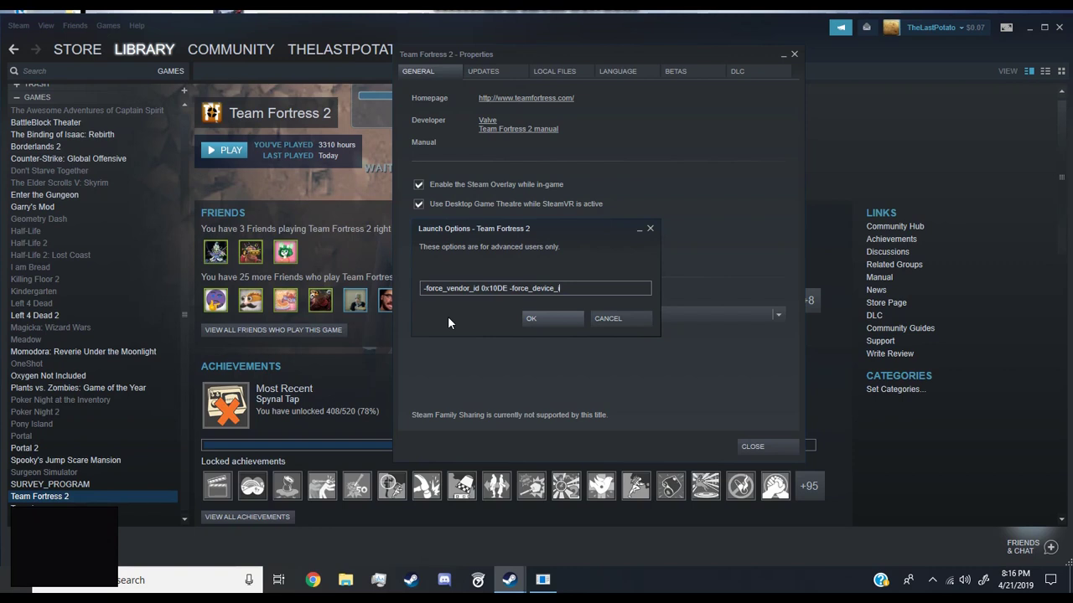
click(542, 319)
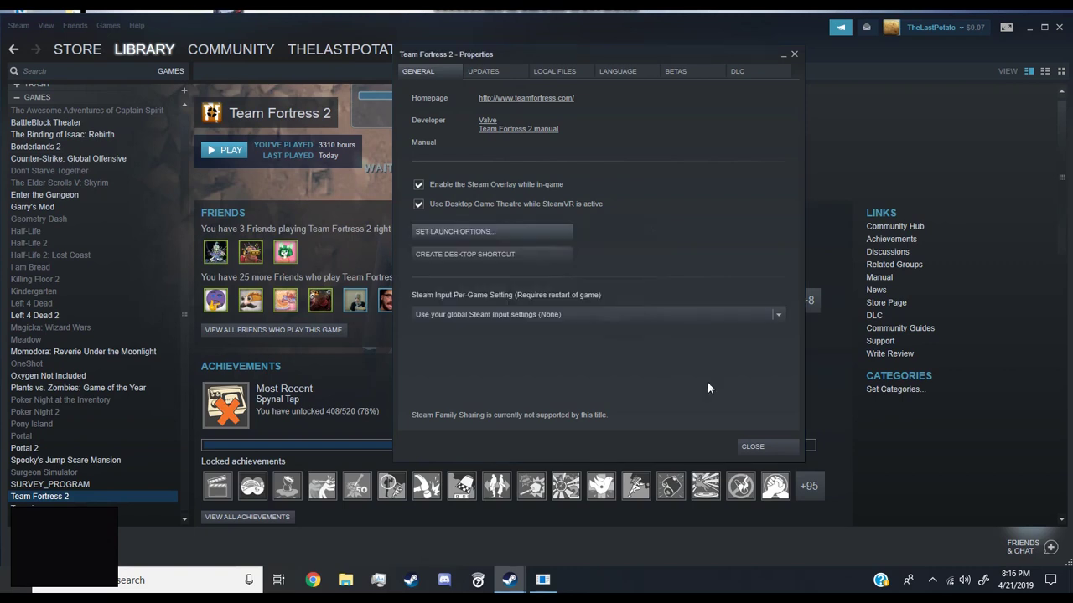
click(753, 448)
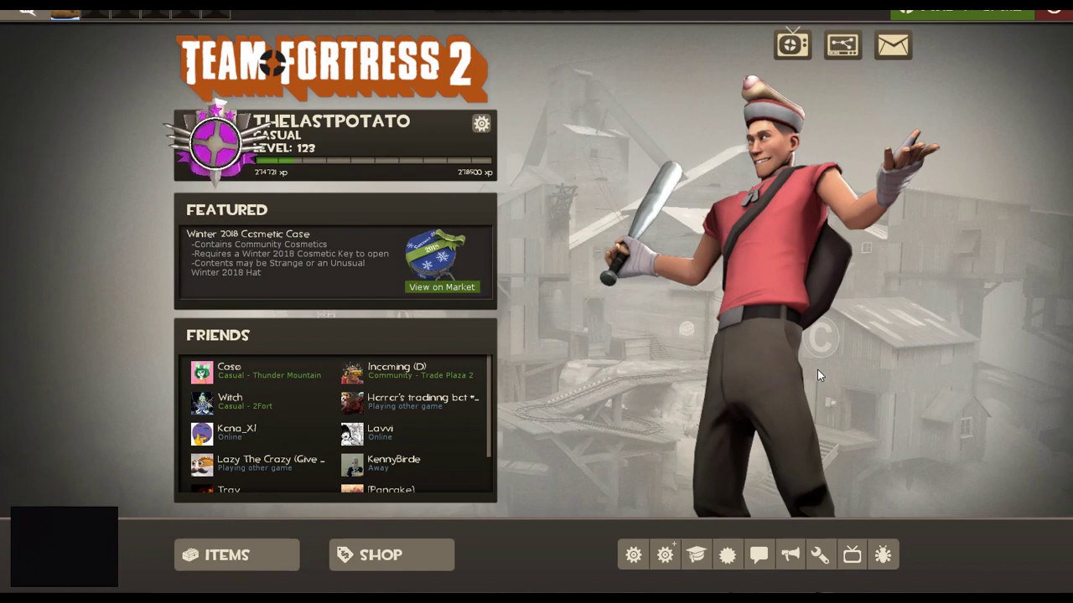
- Run the command bind ] "record 1 ; stop" in Team Fortress 2's developer console
key(grave)
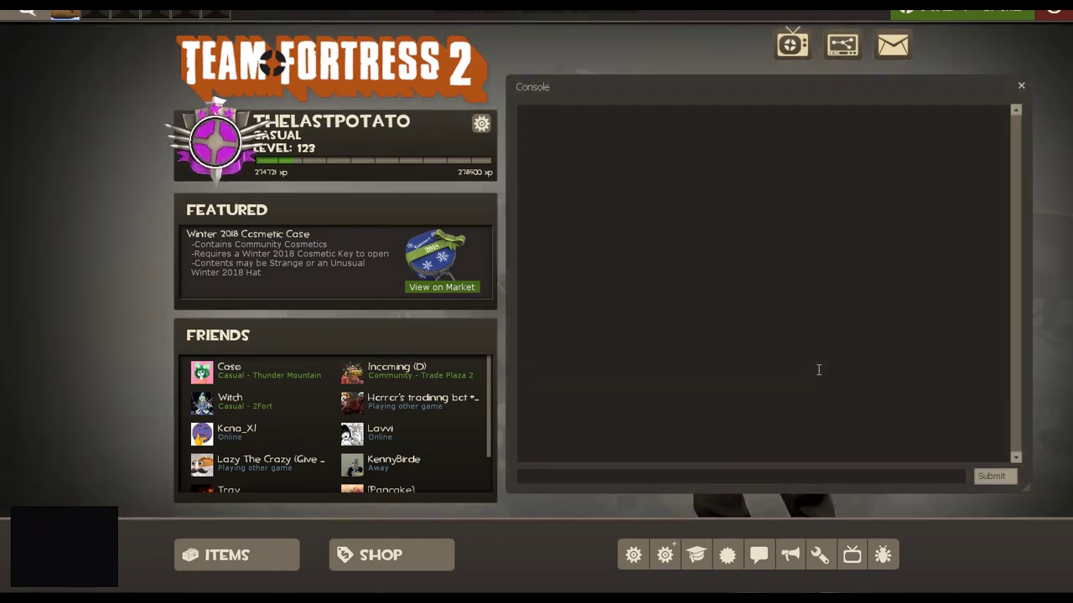
text(bin)
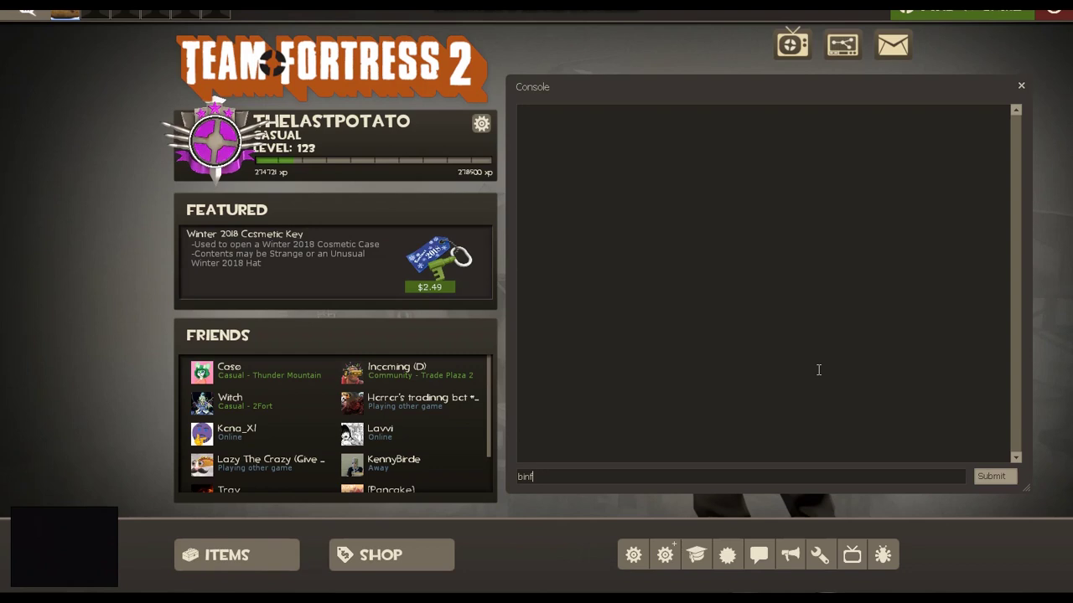
text(d)
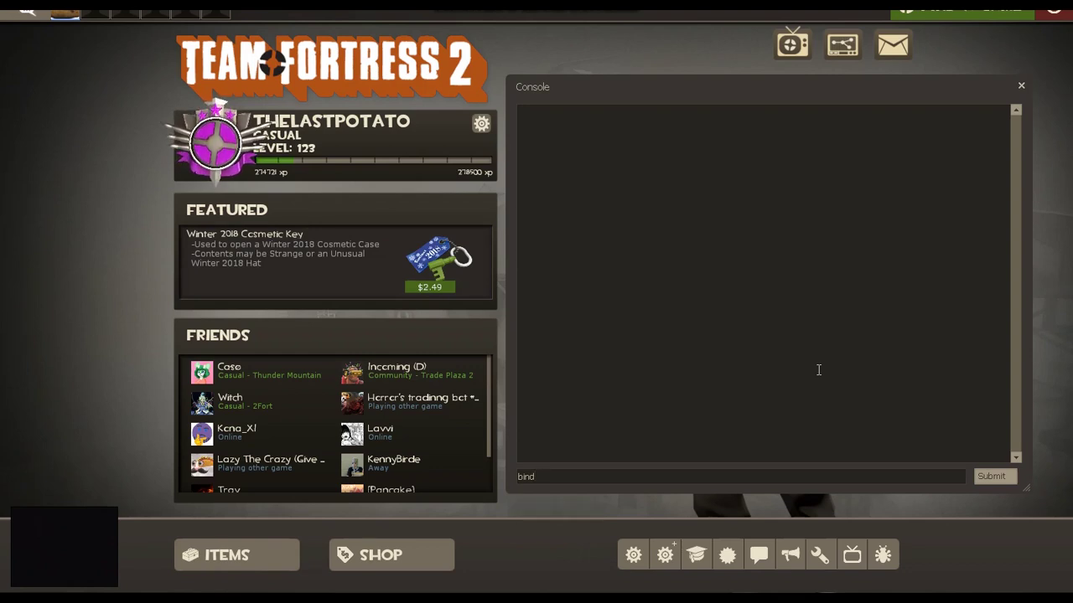
text( ] ")
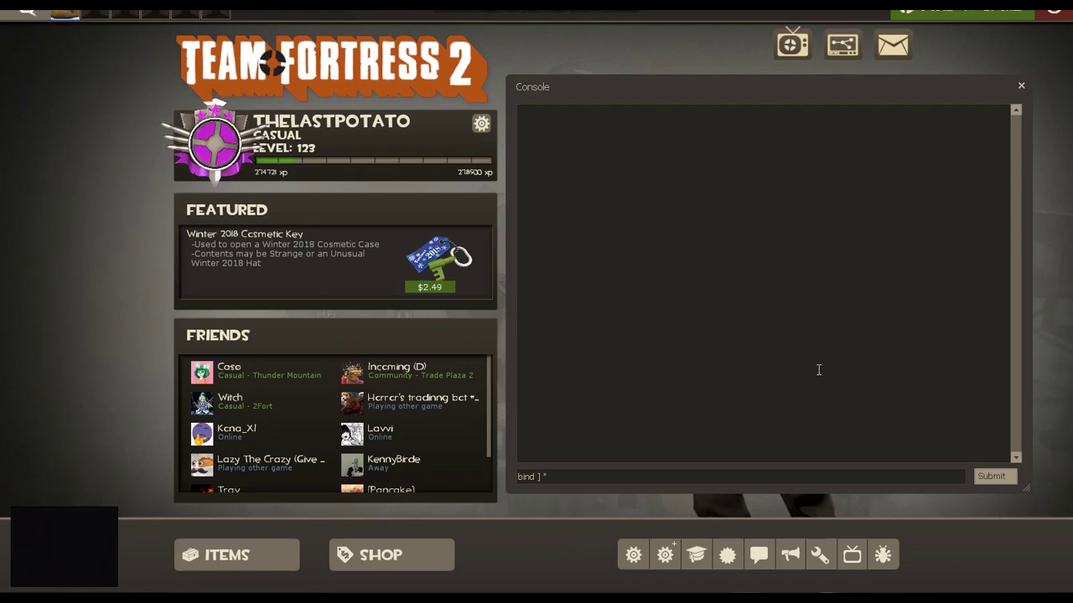
text(record )
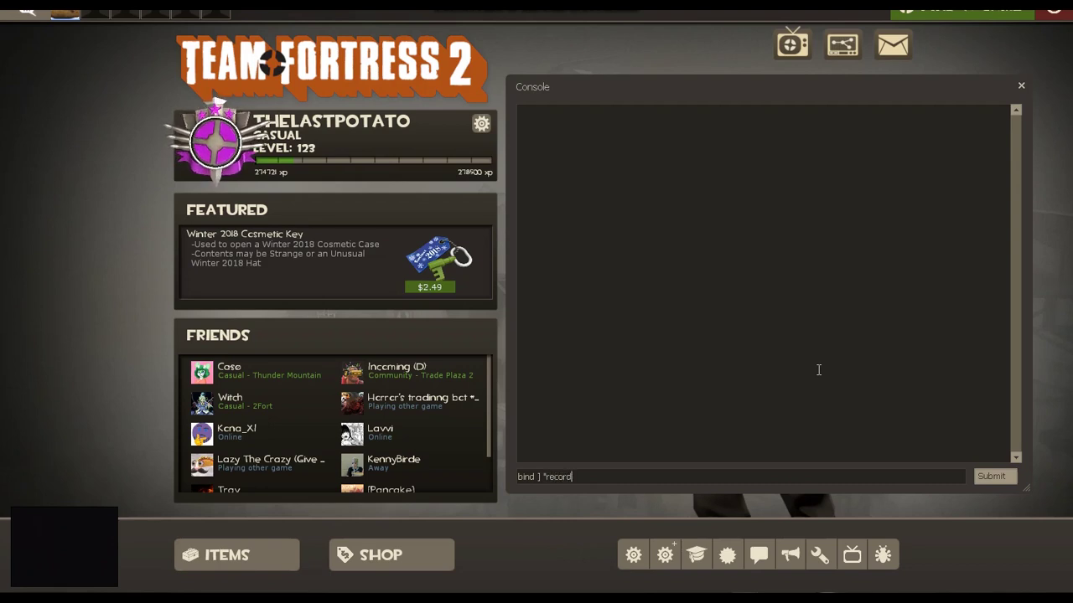
text(1)
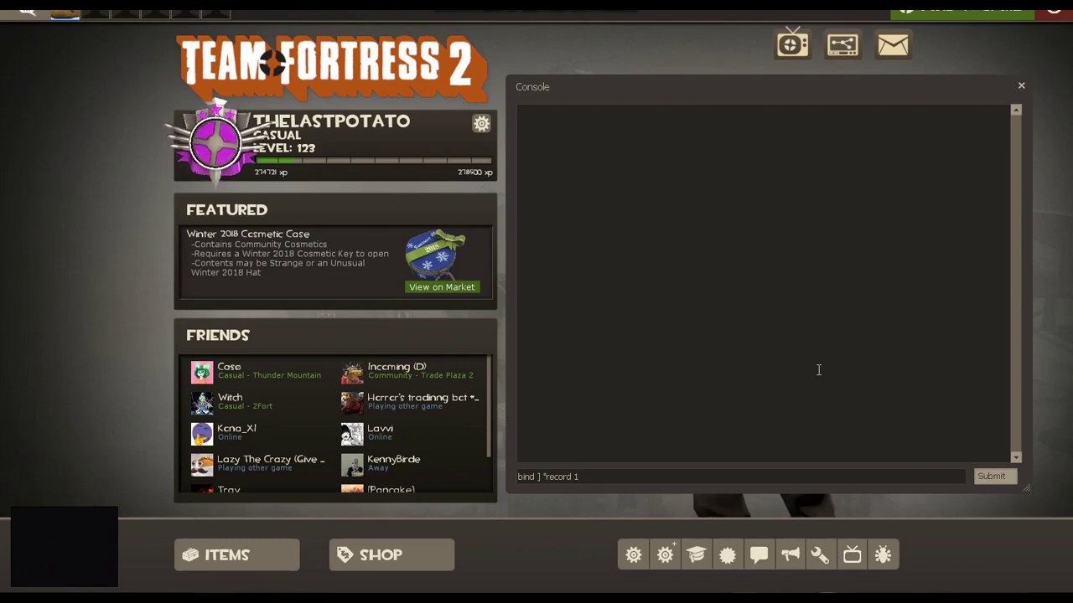
text(test)
key(BackSpace)
key(BackSpace)
key(BackSpace)
key(BackSpace)
key(BackSpace)
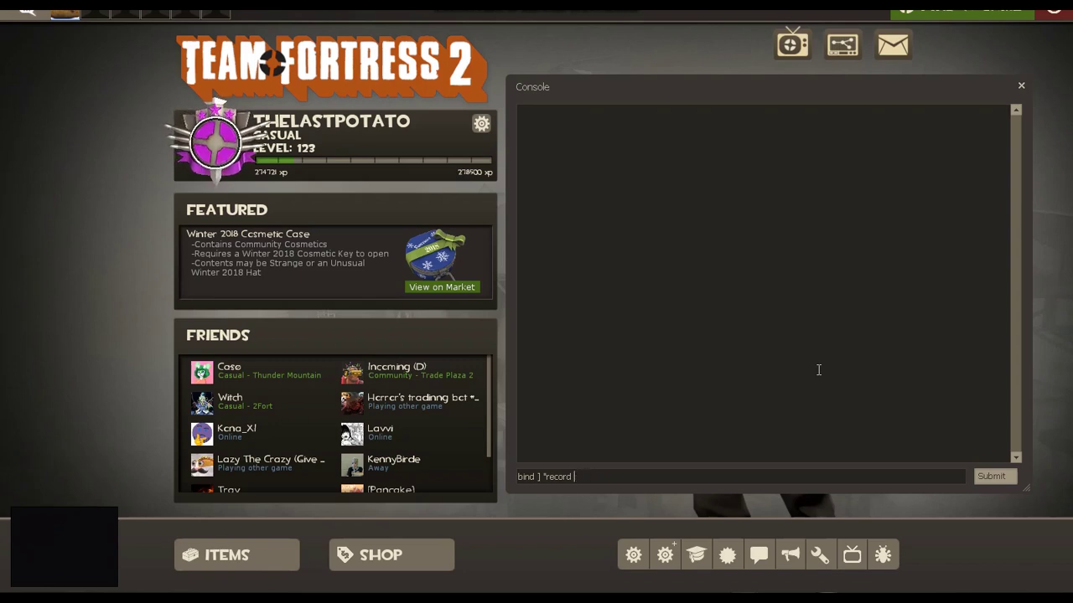
text(1)
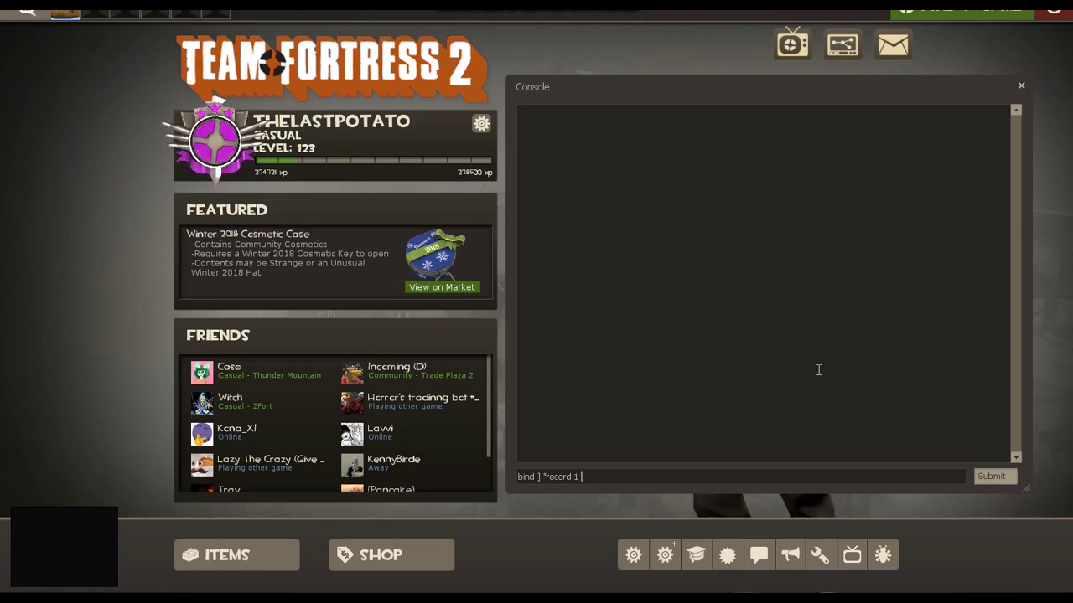
text( ;)
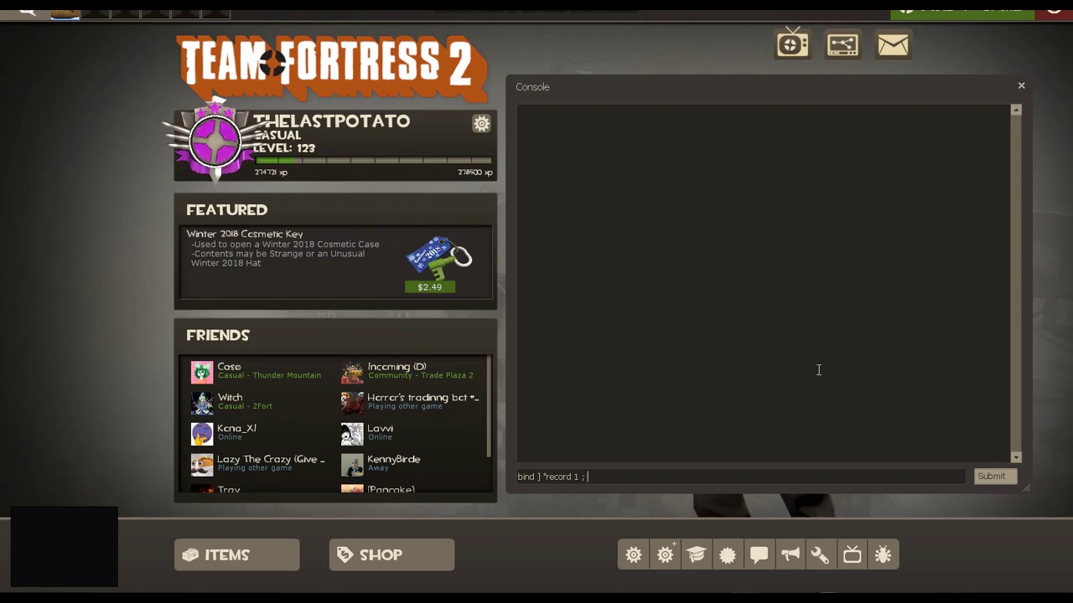
text( stop)
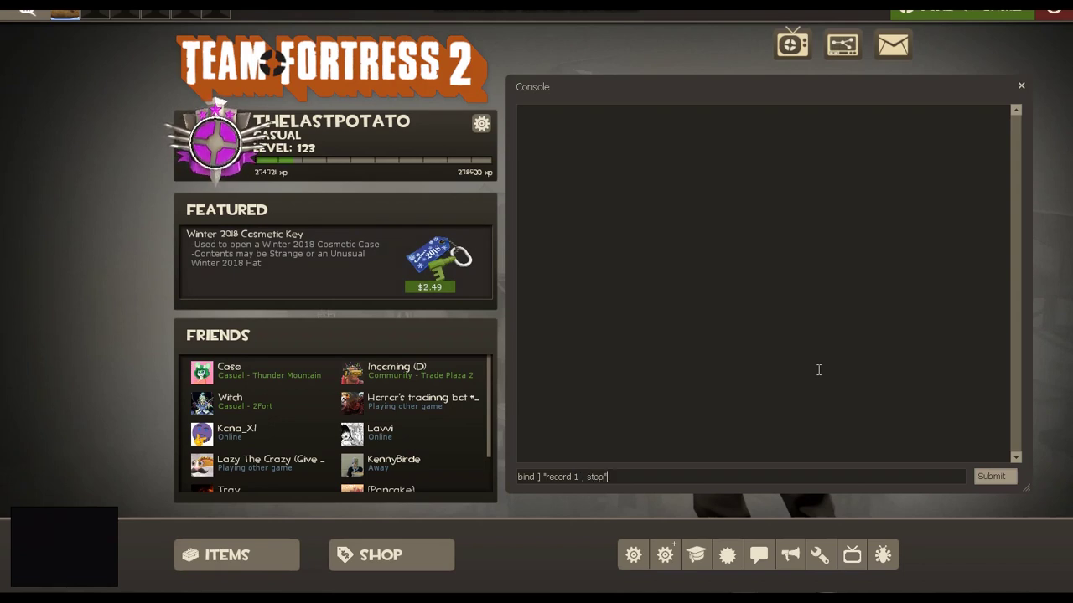
text(")
double_click(620, 476)
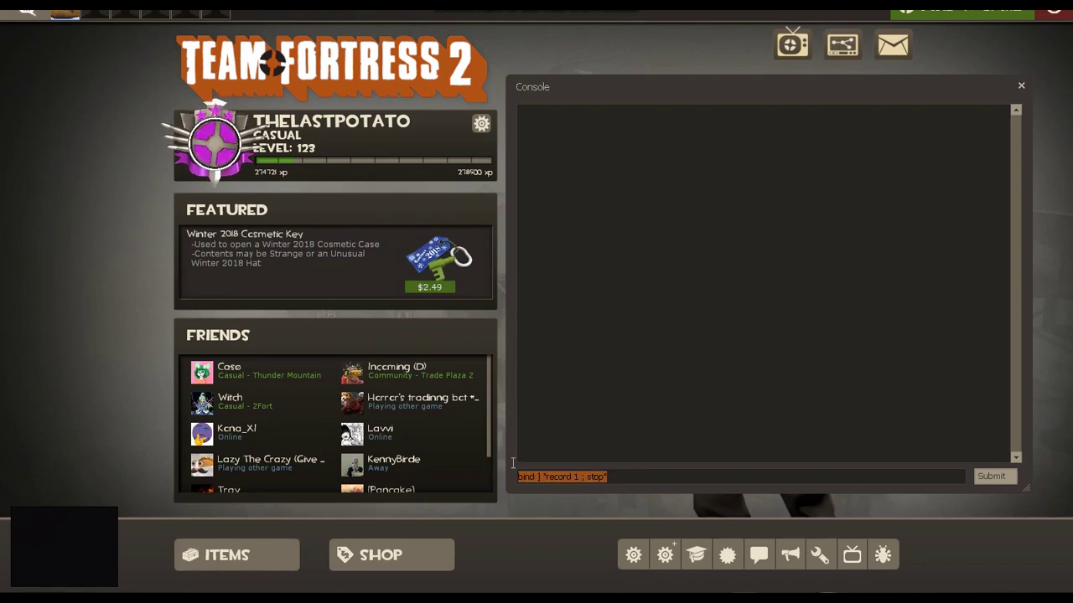
drag(642, 475, 518, 477)
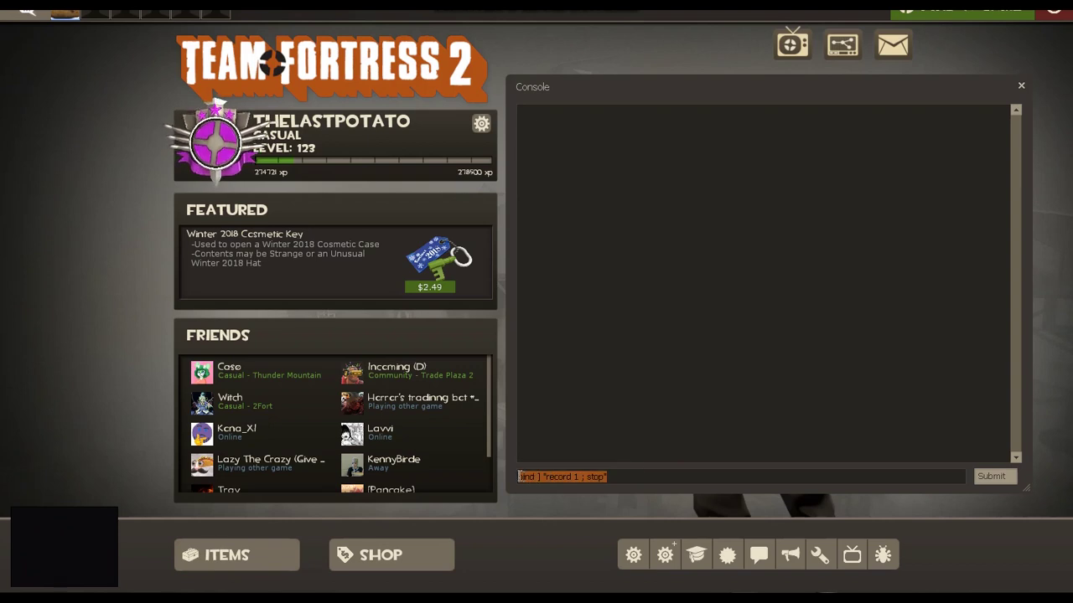
click(681, 488)
key(Return)
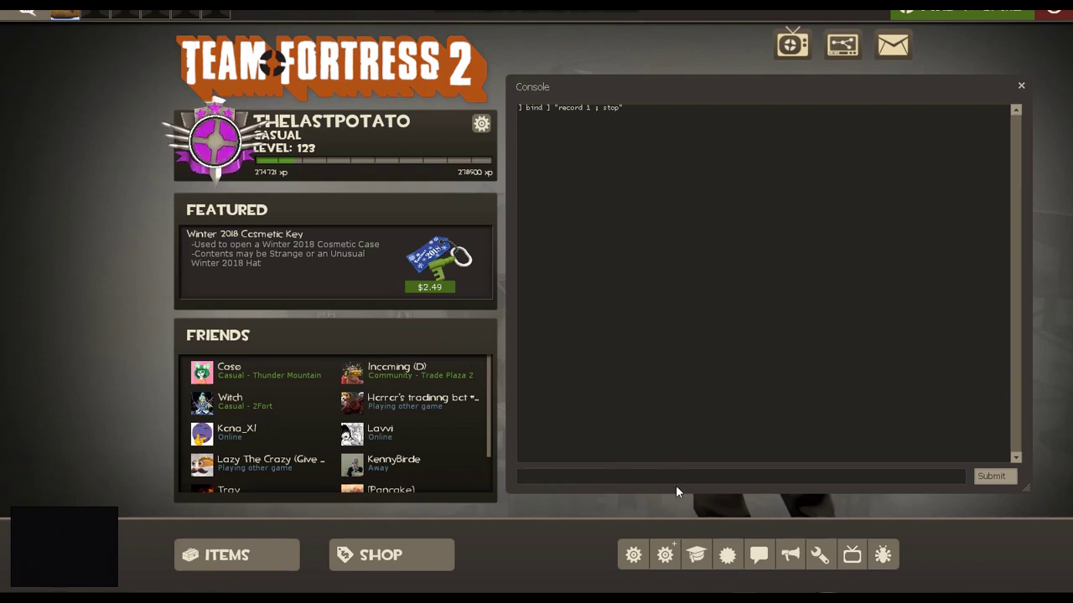
- Query the ] key's binding with the console command bind ] and close the console
text(bin)
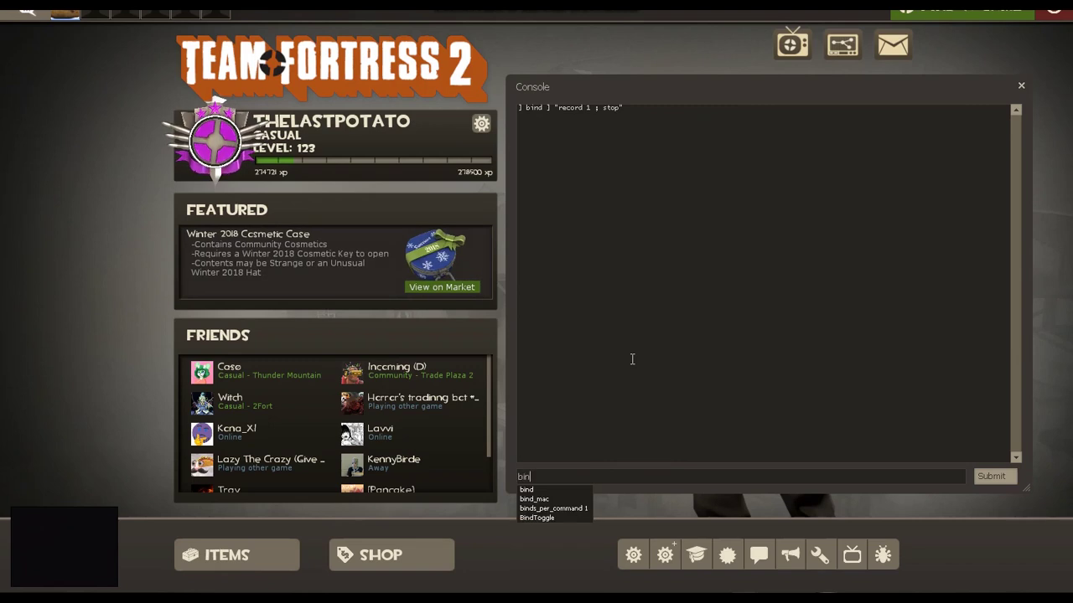
text(d ])
key(Return)
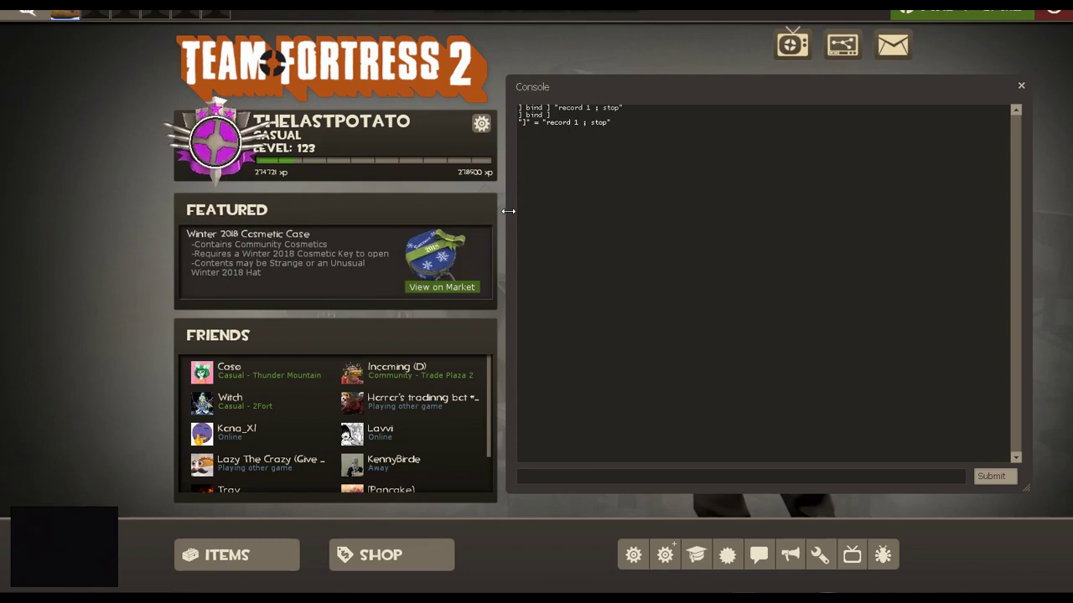
key(grave)
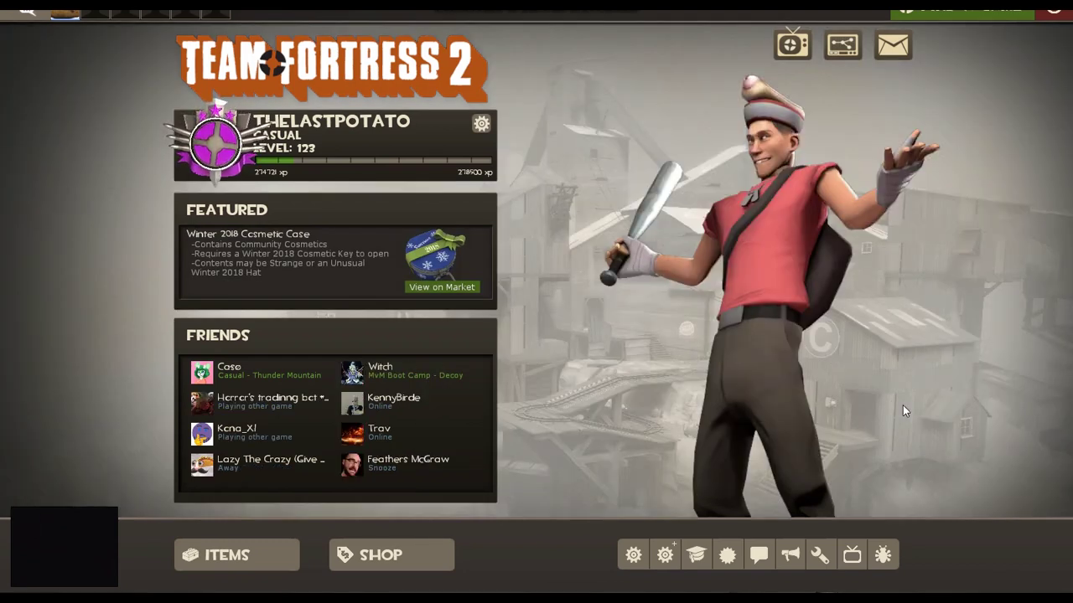